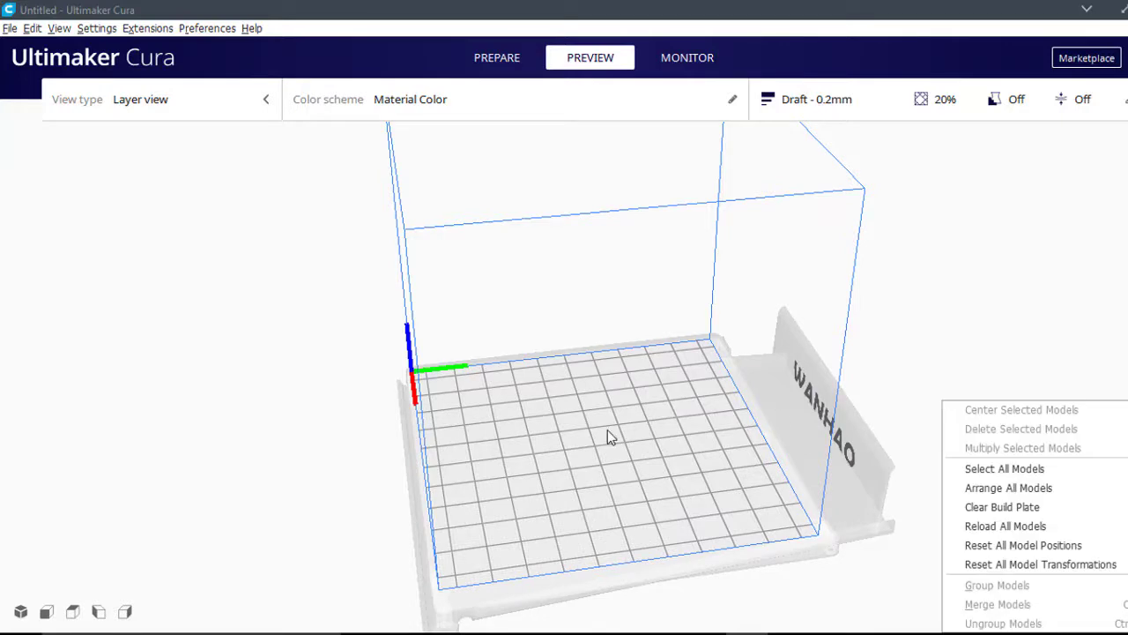
right_click_drag(609, 433, 687, 437)
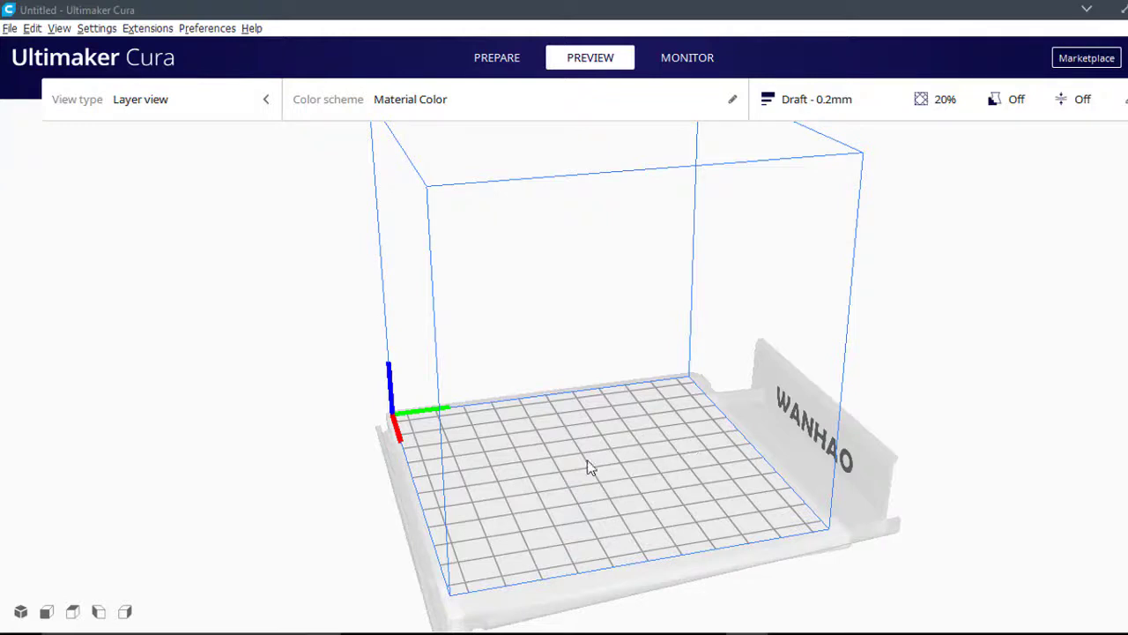
scroll(574, 479, "down", 5)
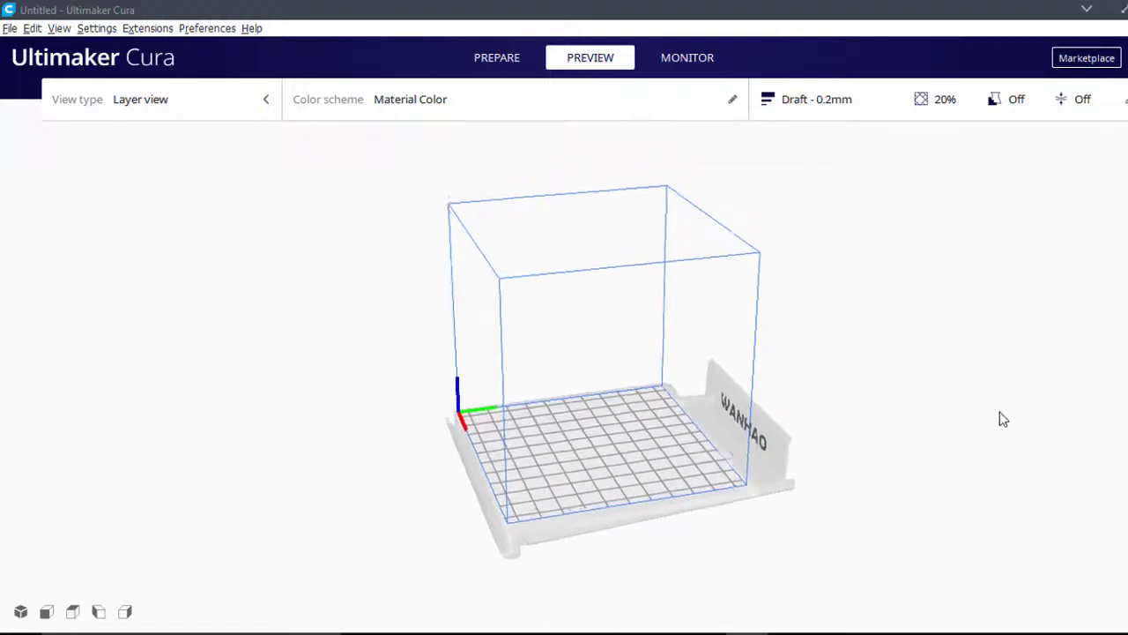
middle_click_drag(999, 412, 999, 421)
right_click_drag(681, 454, 605, 516)
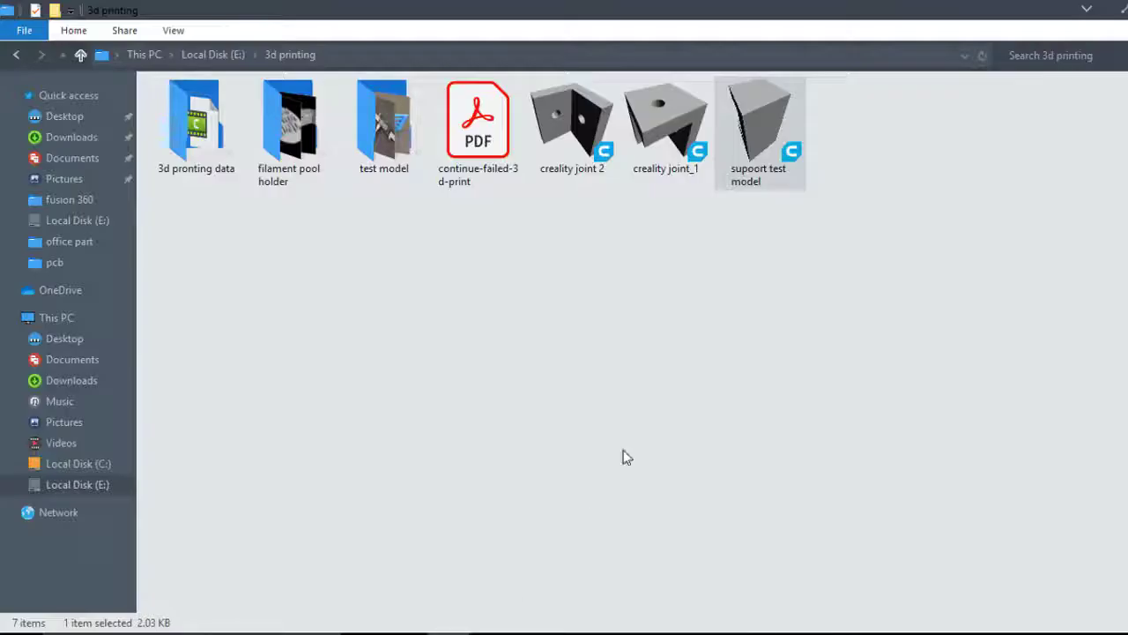
Load the "creality joint 2" model from the "3d printing" folder in File Explorer onto the Ultimaker Cura build plate.
left_click(667, 416)
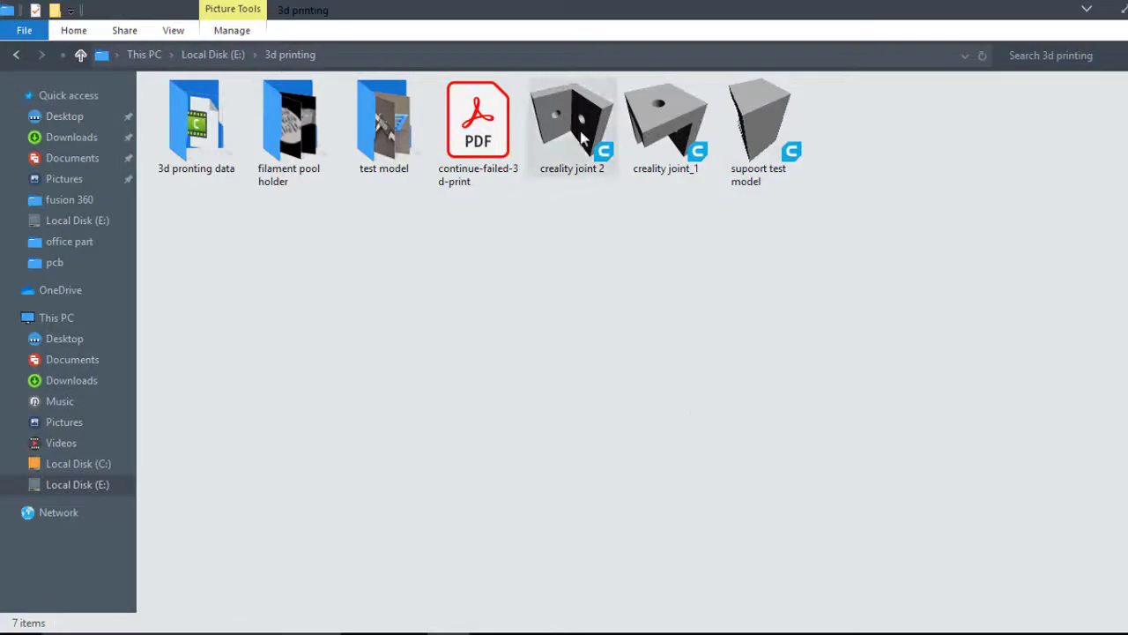
left_click_drag(582, 134, 598, 435)
left_click(10, 28)
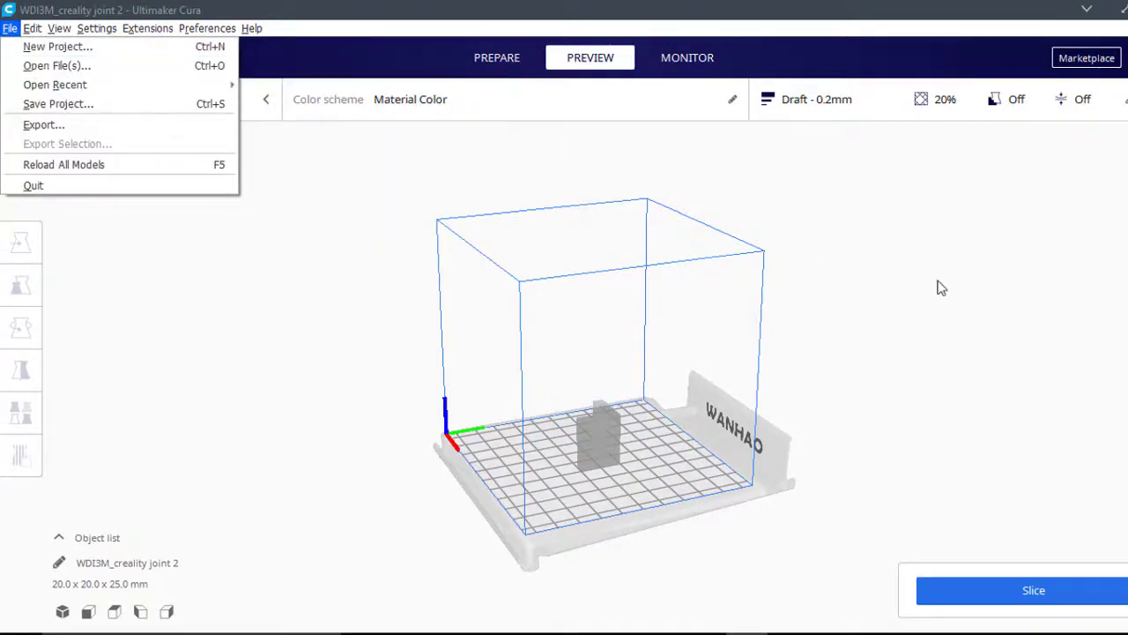
left_click(974, 296)
Examine the joint model's two walls and holes from several angles in the prepare stage.
scroll(626, 484, "up", 3)
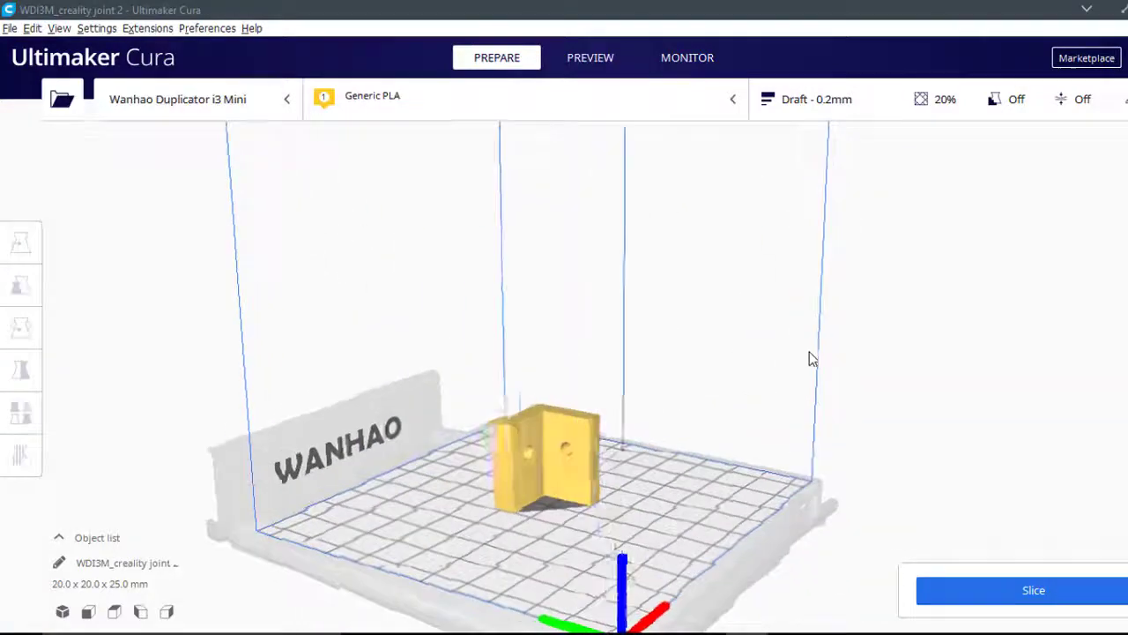
right_click_drag(812, 359, 618, 420)
scroll(577, 477, "up", 3)
scroll(579, 477, "up", 3)
middle_click_drag(607, 481, 636, 398)
right_click_drag(506, 370, 665, 391)
middle_click_drag(663, 383, 664, 381)
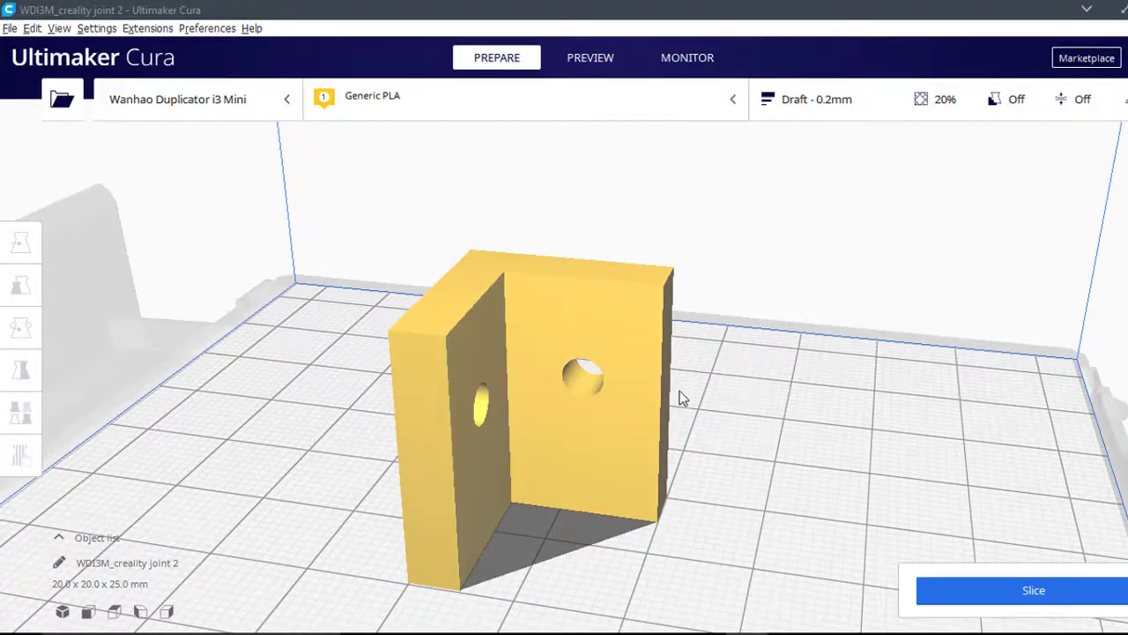
right_click_drag(607, 417, 647, 407)
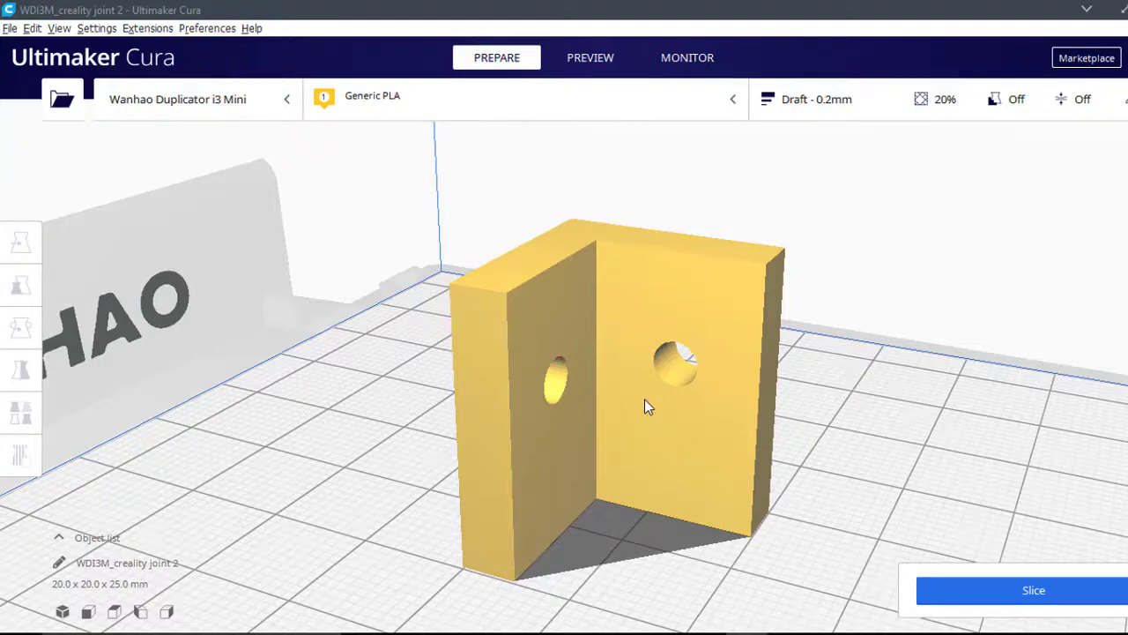
middle_click_drag(666, 416, 641, 381)
Look at the unsliced joint in the preview stage's layer view.
left_click(589, 58)
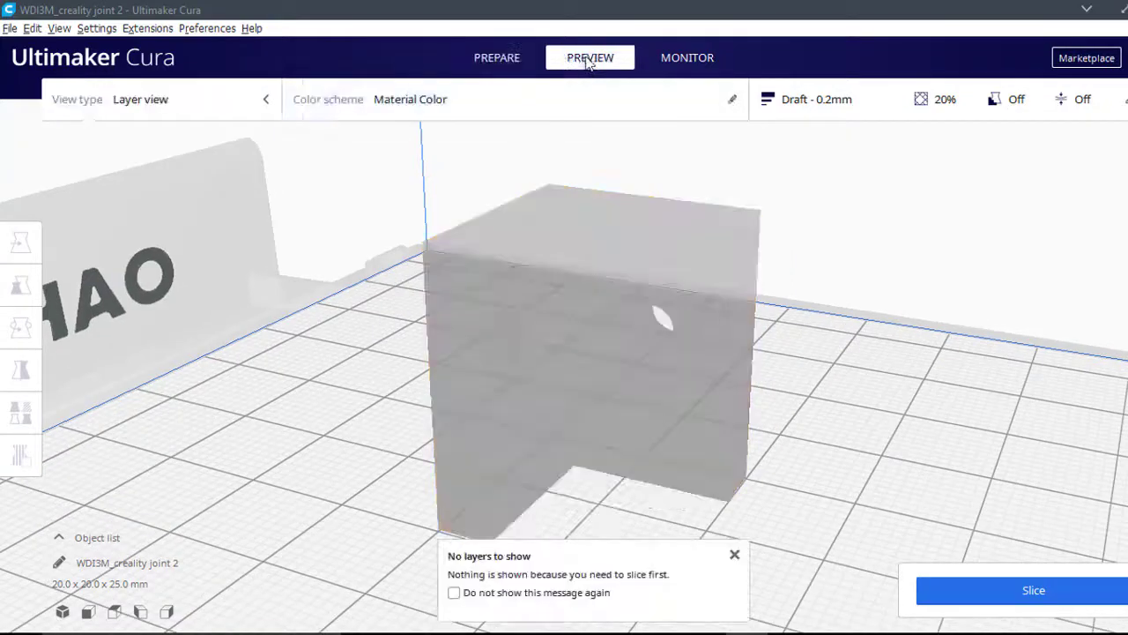
right_click_drag(644, 306, 767, 305)
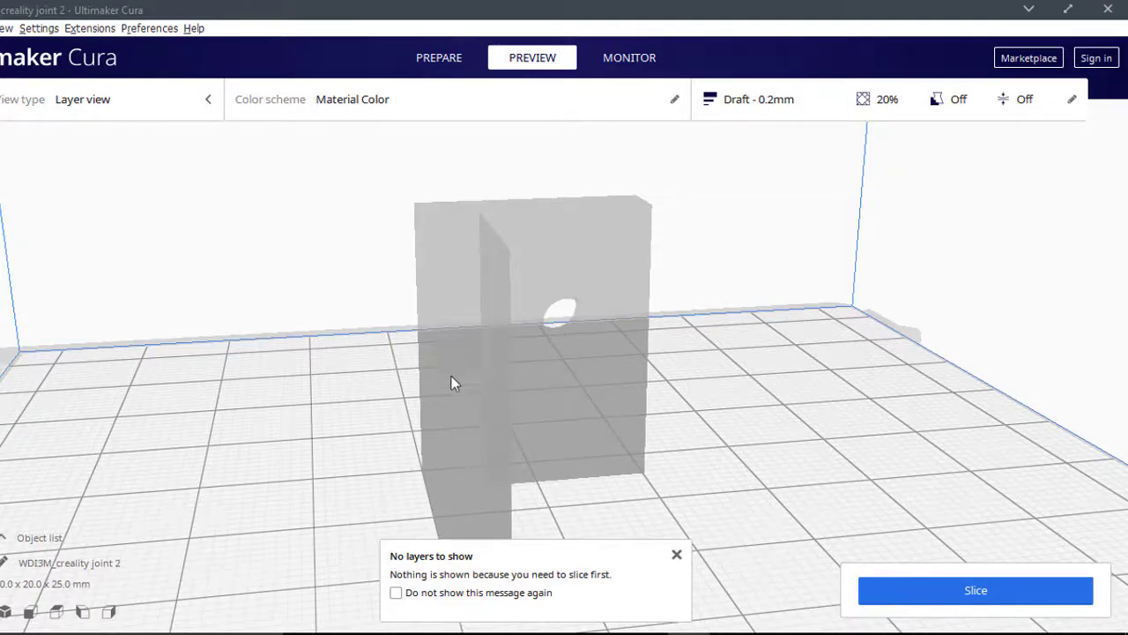
scroll(604, 415, "down", 3)
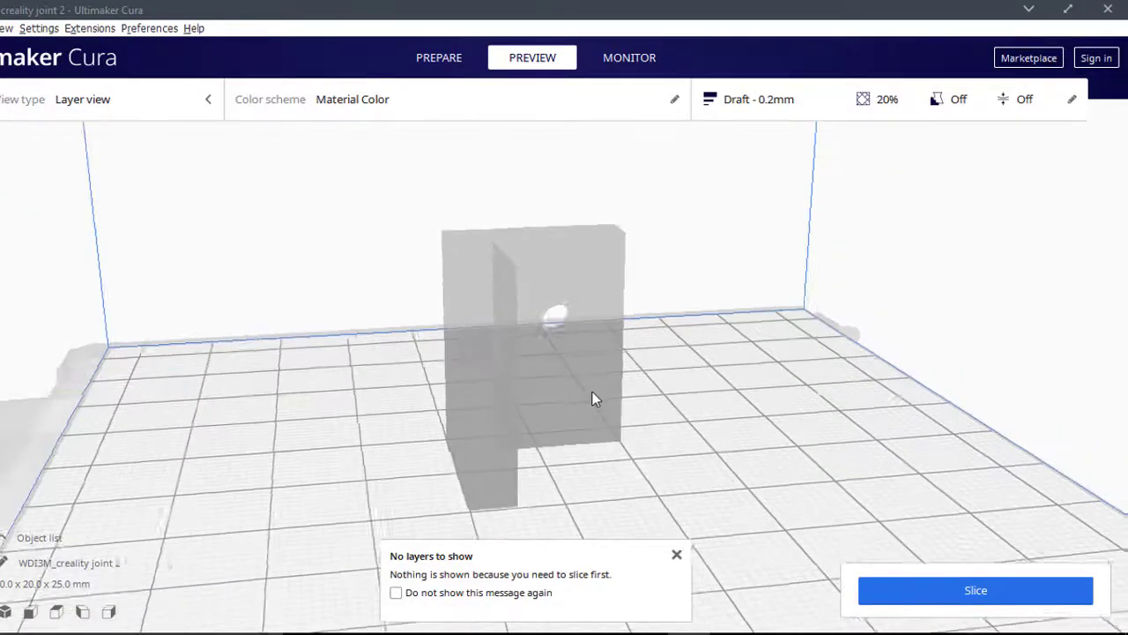
Return to the prepare stage and slice the joint with the current Draft 0.2 mm profile.
left_click(453, 57)
right_click_drag(643, 348, 620, 379)
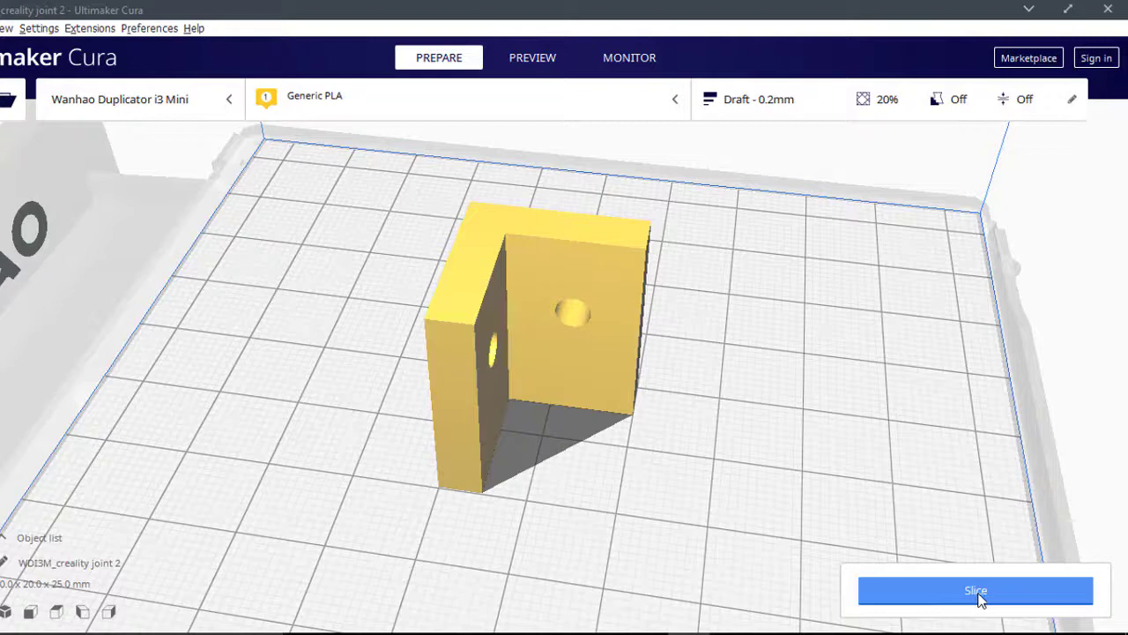
left_click(979, 592)
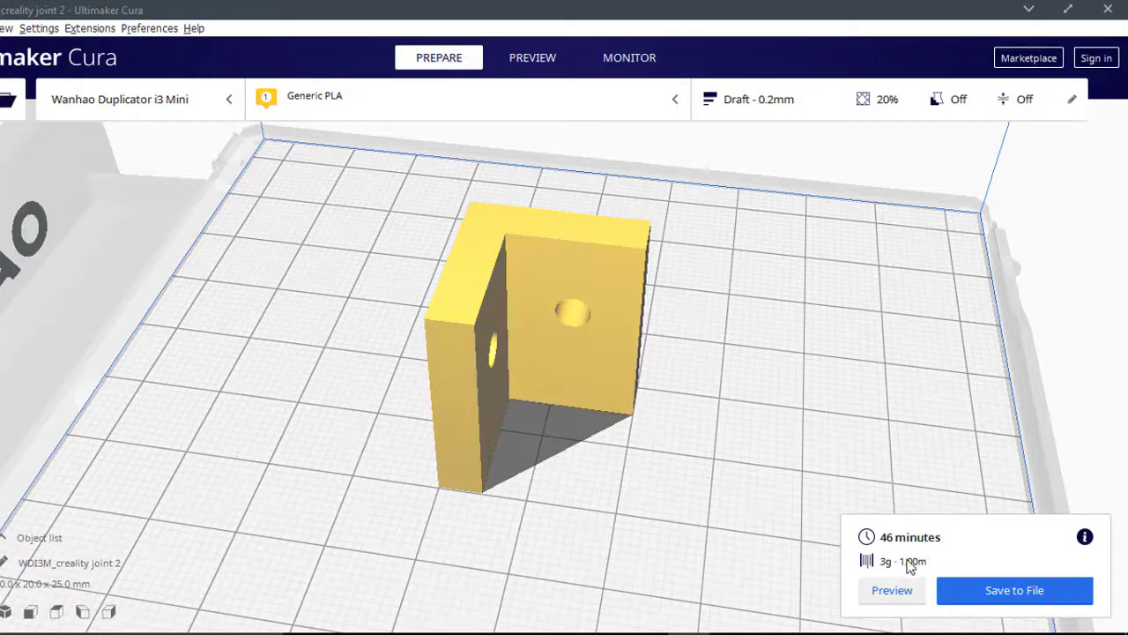
Show the sliced joint in the layer preview and examine the stacked layers at its upper corner up close.
right_click_drag(640, 415, 666, 412)
scroll(526, 396, "up", 4)
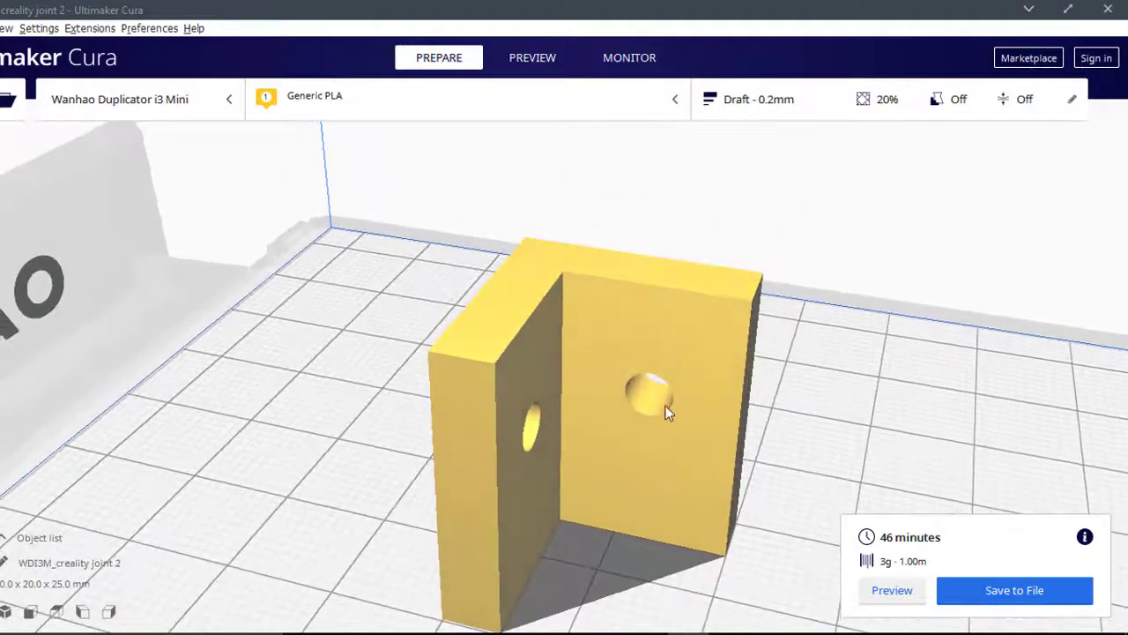
middle_click_drag(666, 407, 663, 388)
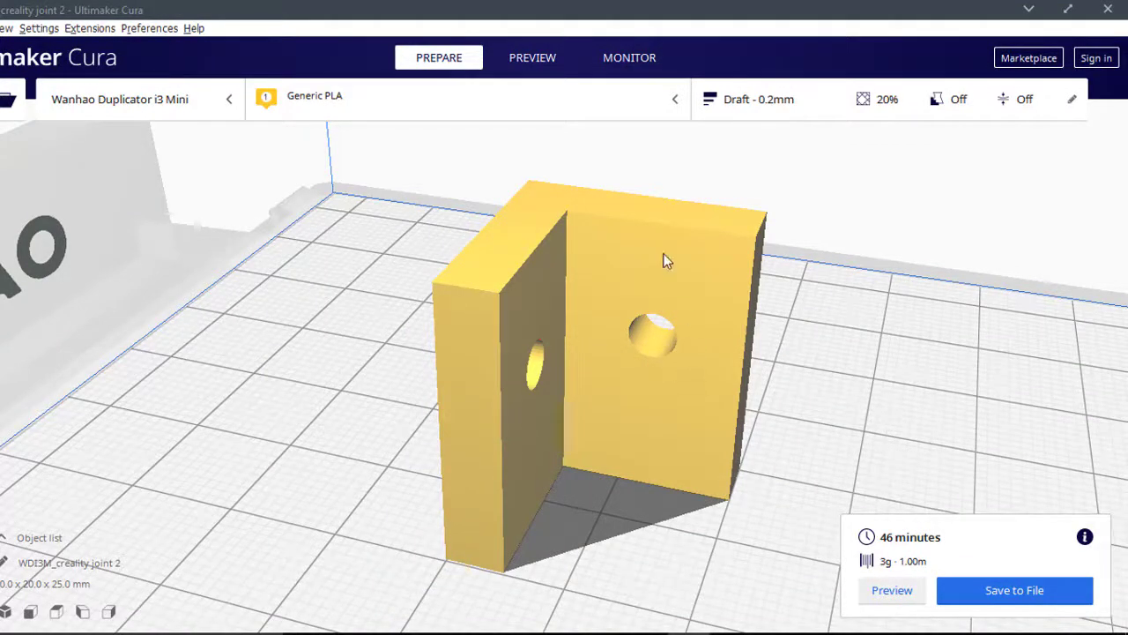
left_click(537, 65)
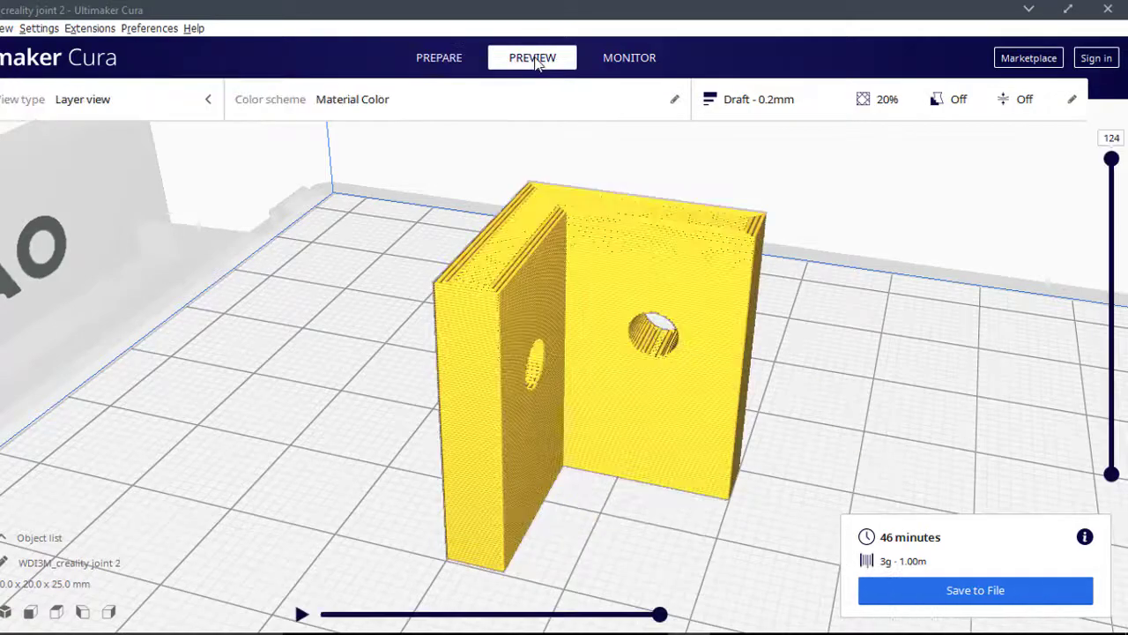
right_click_drag(662, 332, 521, 240)
scroll(512, 258, "up", 5)
scroll(488, 350, "up", 6)
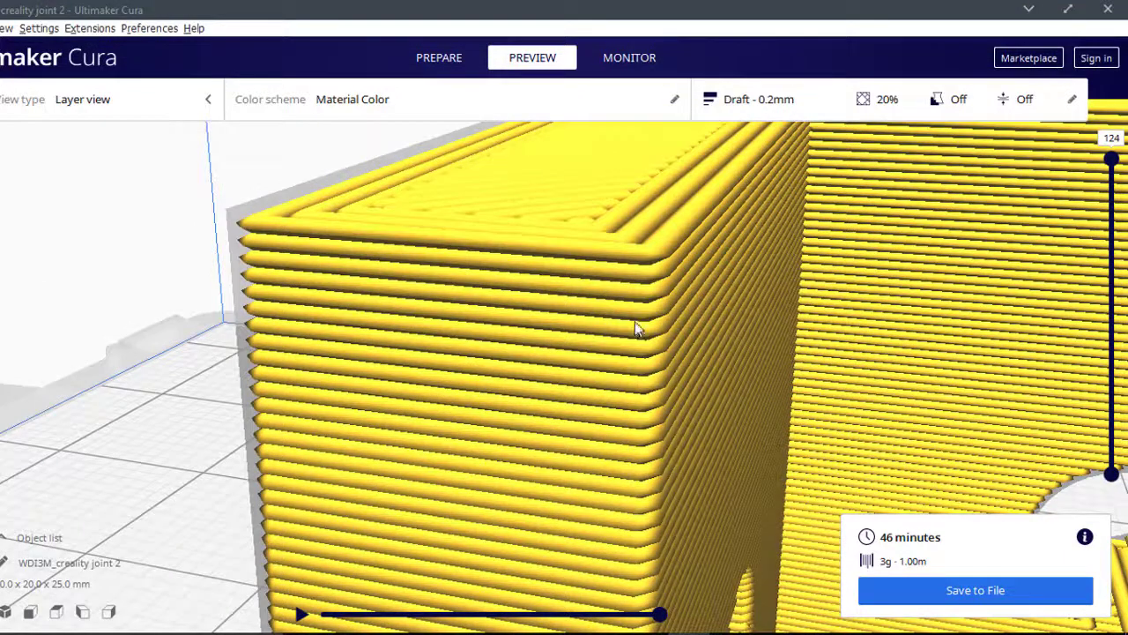
scroll(635, 321, "up", 2)
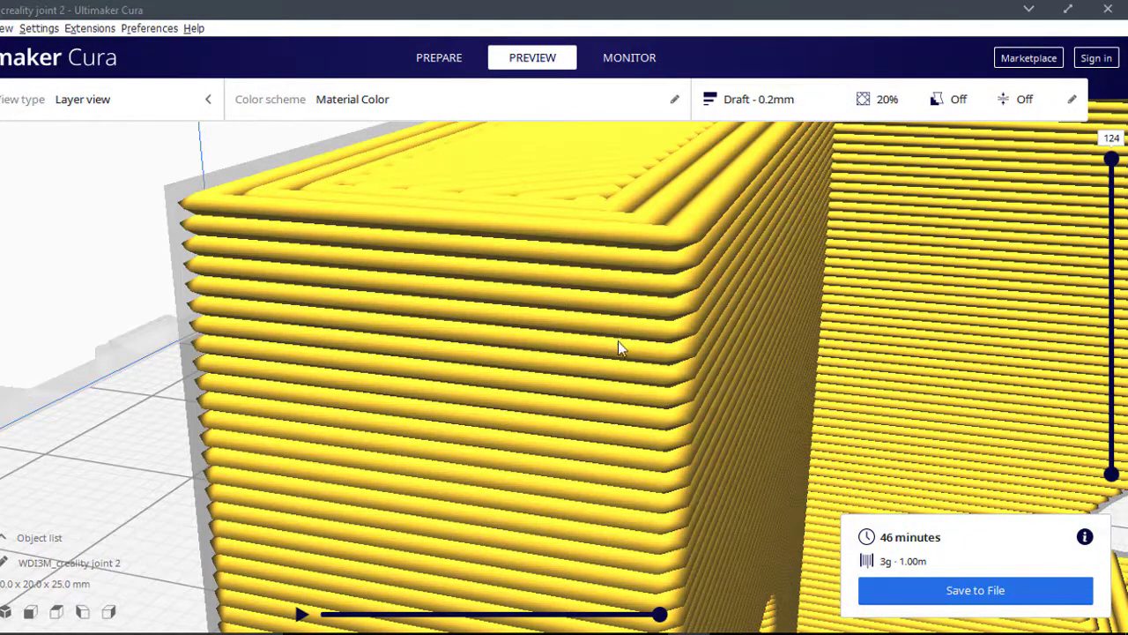
Examine the joint's layer lines down to the lowest layers on the build plate.
scroll(618, 342, "down", 3)
scroll(670, 397, "up", 5)
scroll(670, 388, "down", 4)
scroll(635, 440, "up", 3)
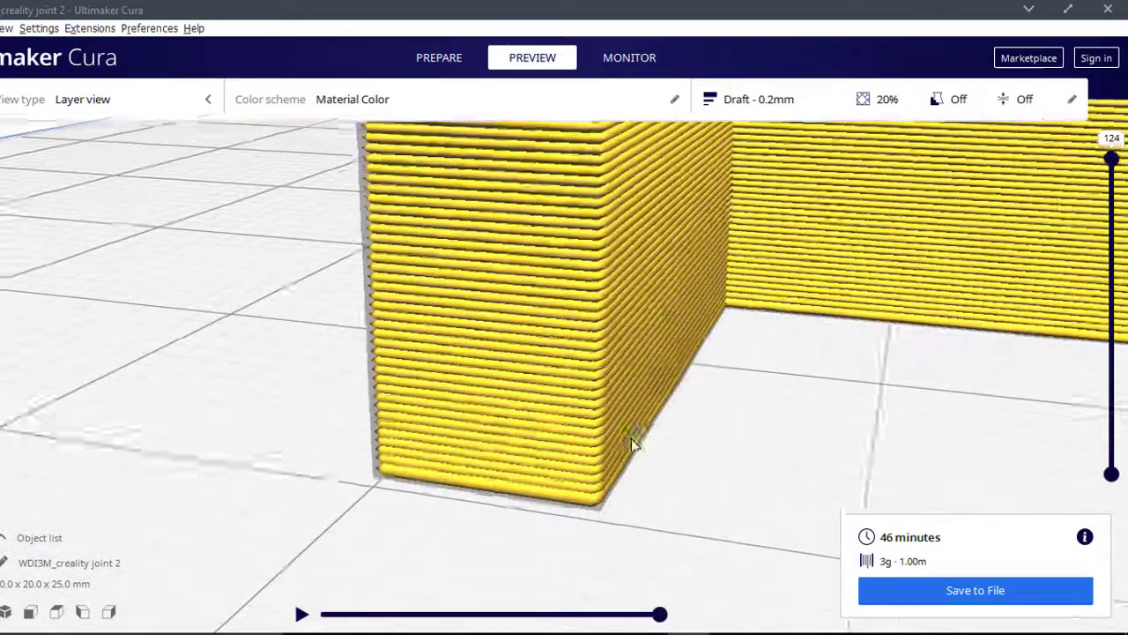
scroll(609, 564, "up", 4)
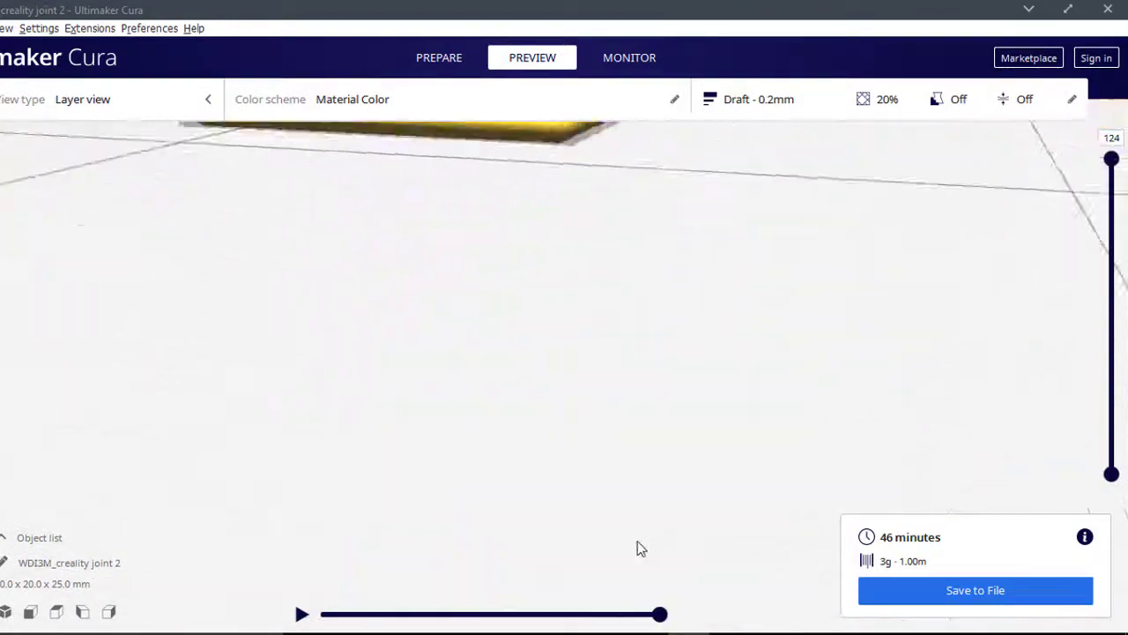
scroll(639, 551, "down", 3)
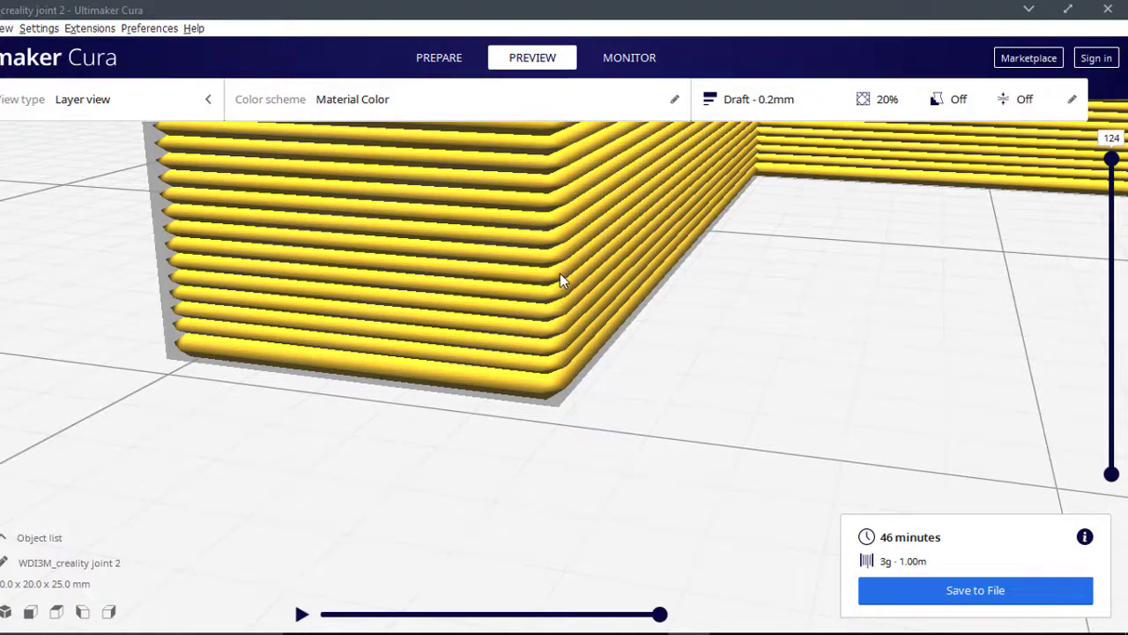
scroll(560, 274, "down", 1)
scroll(564, 280, "down", 2)
middle_click_drag(615, 228, 612, 259)
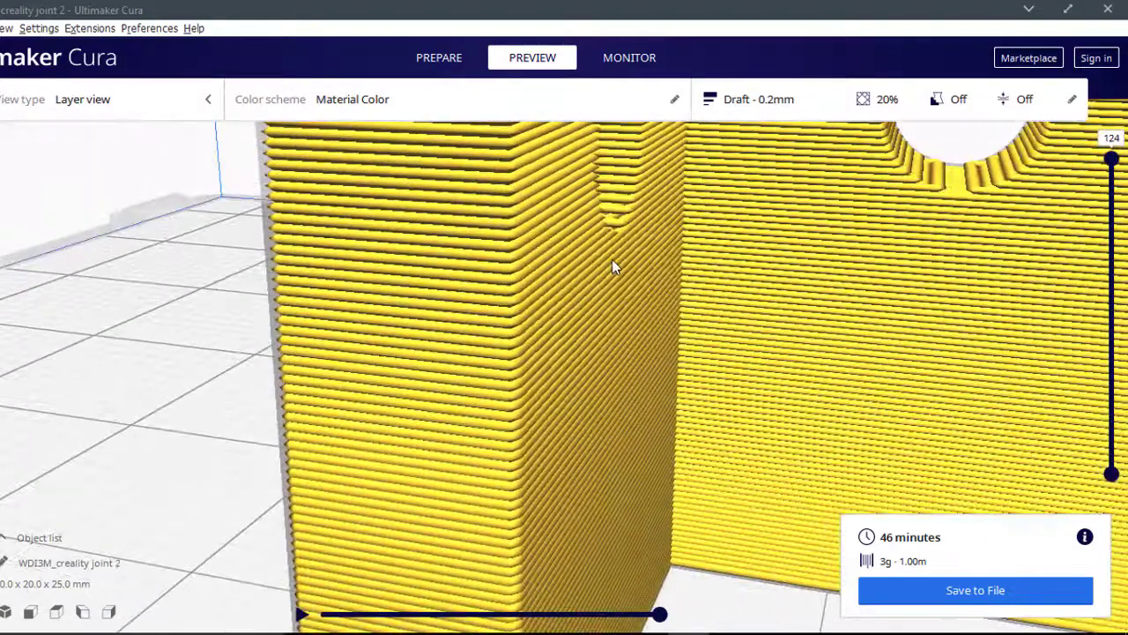
Examine the complete layered joint with both holes, and check the layer number shown for its top.
scroll(612, 259, "down", 2)
middle_click_drag(712, 263, 723, 291)
scroll(703, 277, "down", 2)
scroll(703, 281, "down", 1)
scroll(723, 291, "down", 1)
scroll(724, 289, "down", 1)
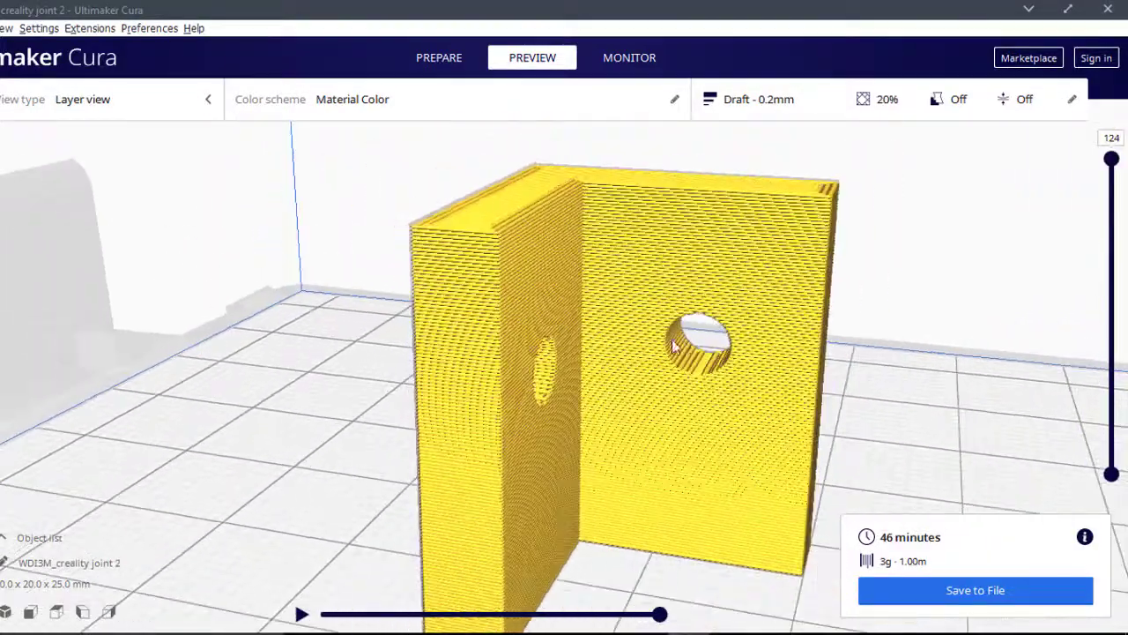
mouse_move(672, 346)
right_mouse_down()
mouse_move(572, 341)
mouse_move(609, 361)
mouse_move(672, 349)
right_mouse_up()
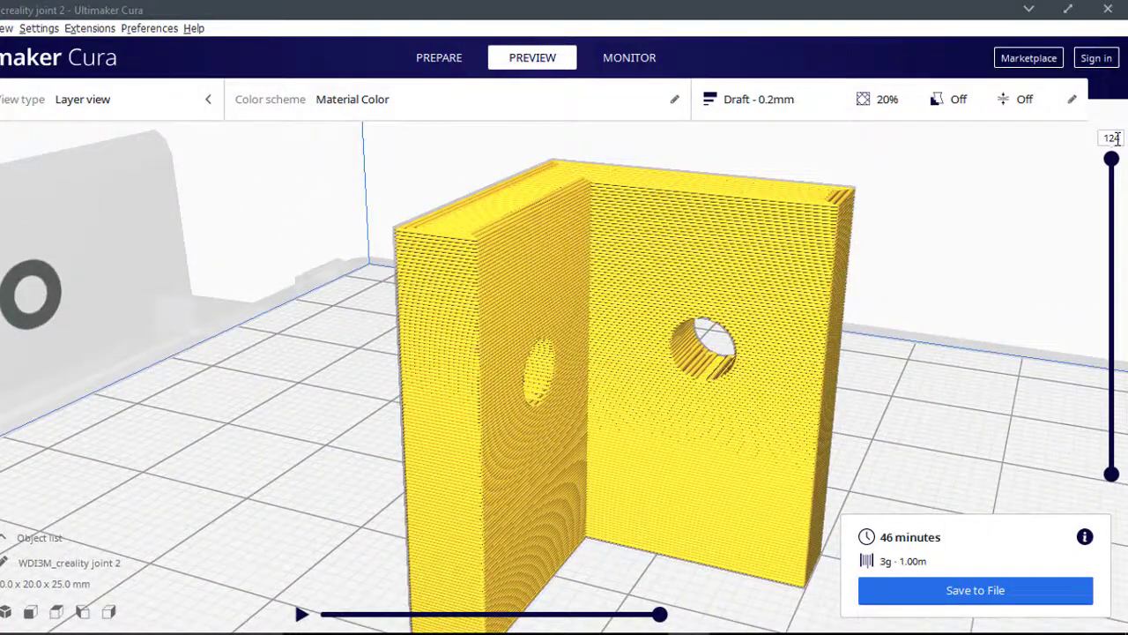
double_click(1116, 138)
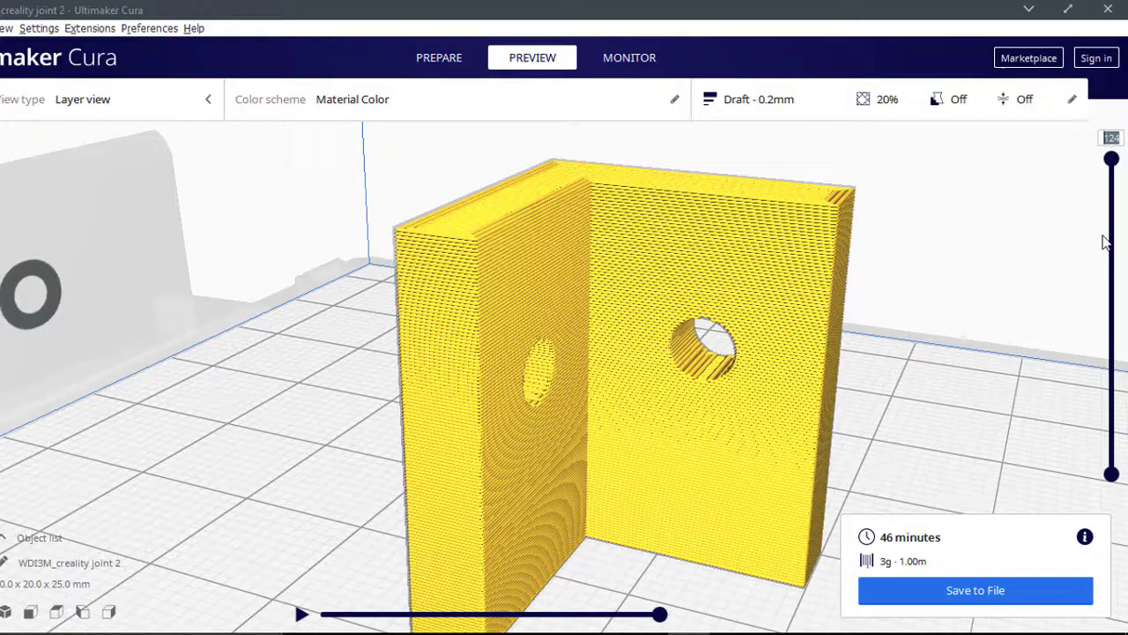
scroll(567, 367, "down", 3)
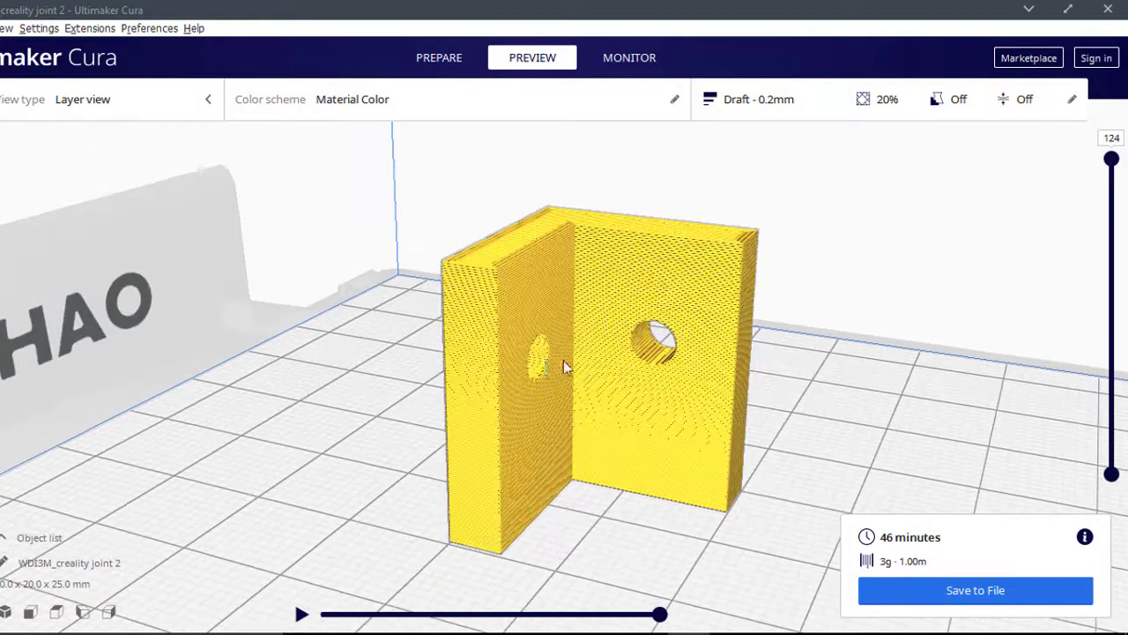
right_click_drag(567, 367, 764, 338)
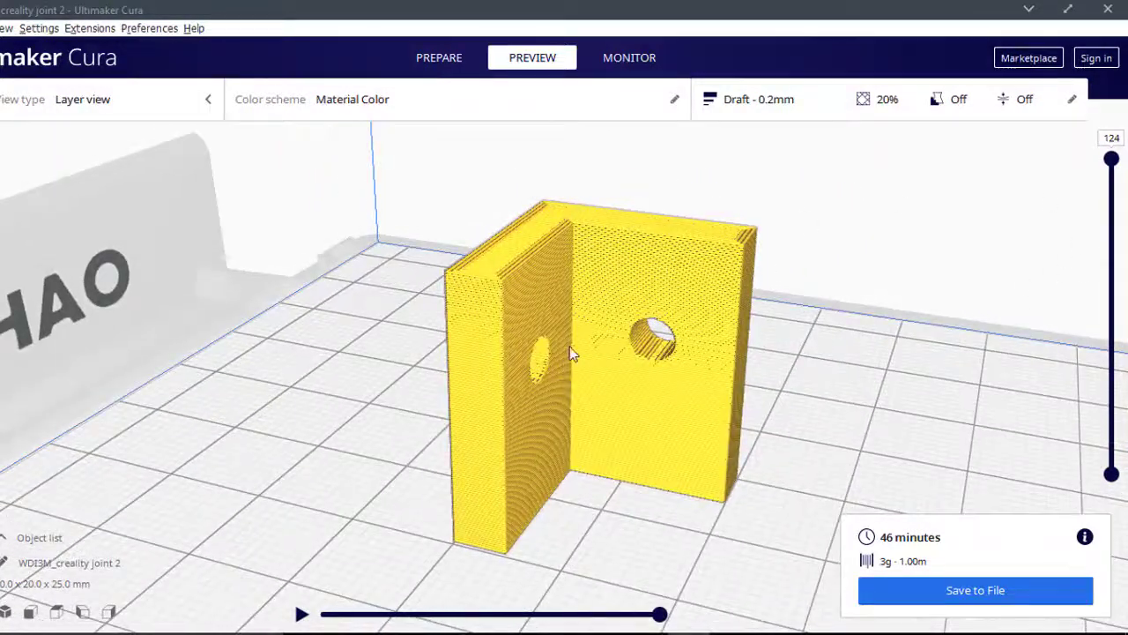
Limit the layer preview to layer 1 and examine the first layer's outline and fill pattern.
scroll(567, 353, "up", 3)
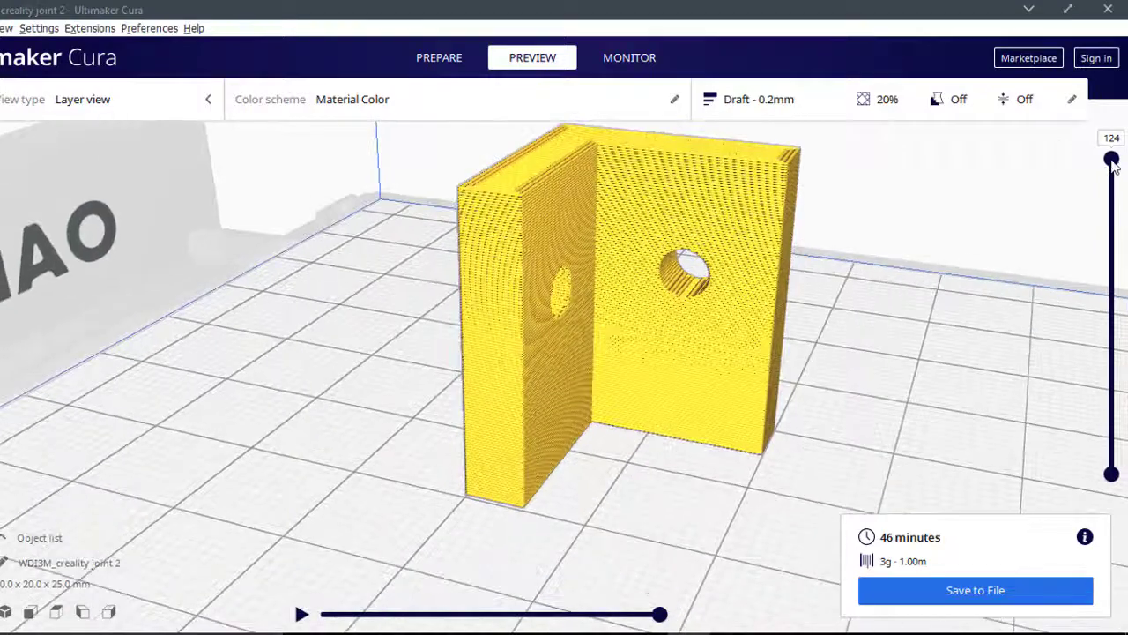
left_click_drag(1113, 160, 1120, 491)
scroll(608, 485, "up", 5)
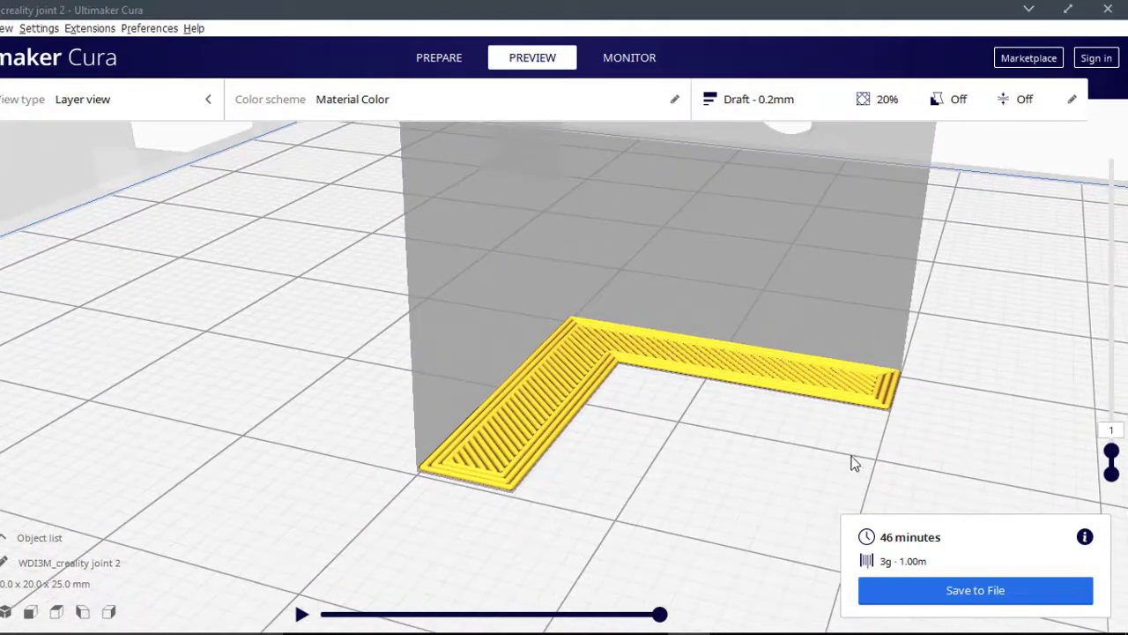
Raise the layer preview to layer 46 and examine the infill structure inside the walls.
left_click_drag(1112, 451, 1112, 344)
right_click_drag(755, 260, 732, 250)
middle_click_drag(732, 250, 733, 308)
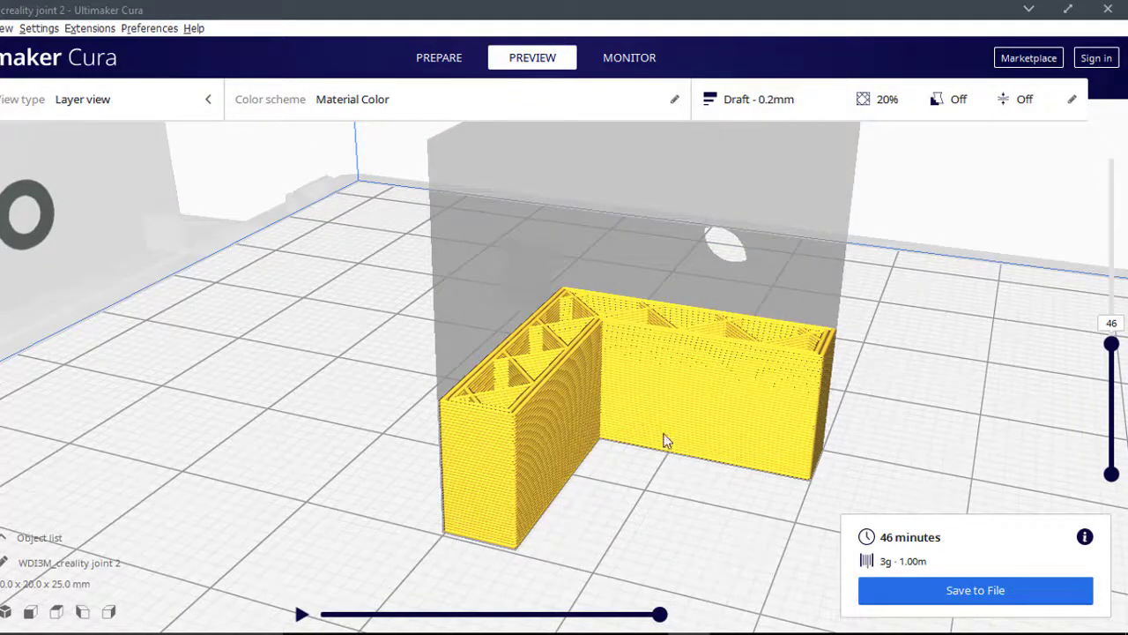
scroll(616, 406, "up", 4)
scroll(683, 410, "down", 3)
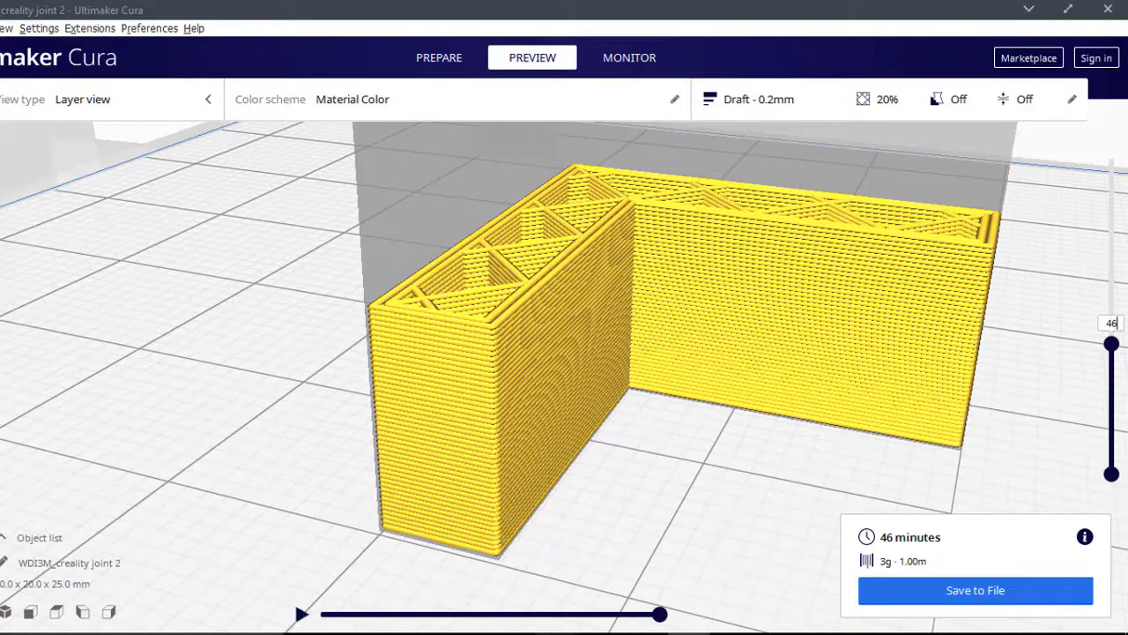
Step through the nozzle path of layer 46 from its start to its end.
left_click_drag(659, 614, 273, 609)
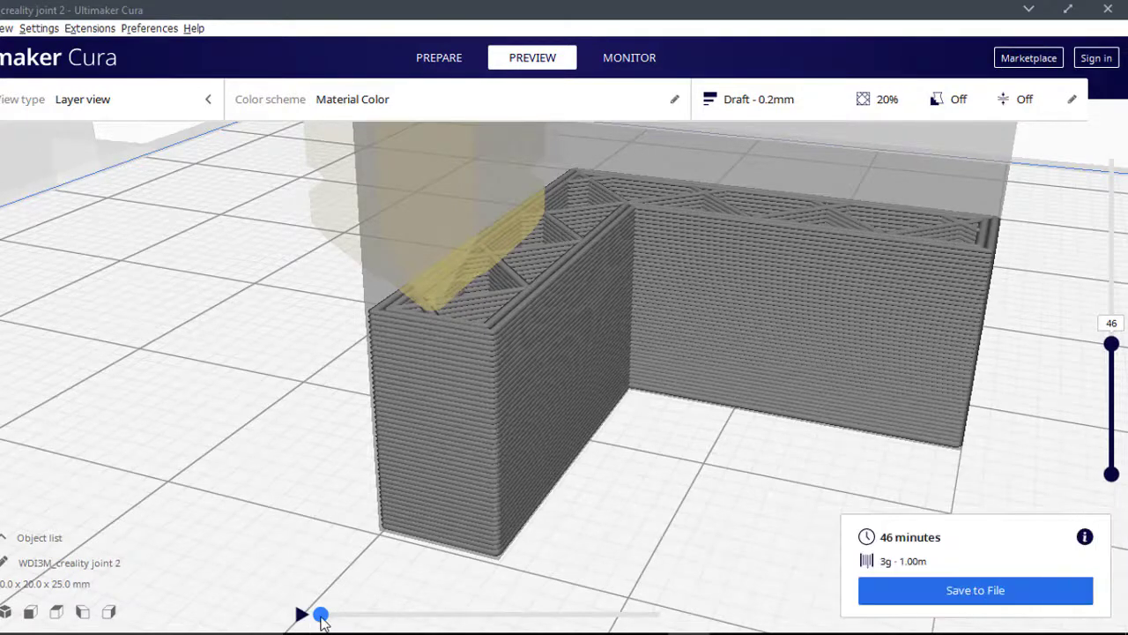
left_click_drag(331, 623, 673, 623)
right_click_drag(577, 473, 682, 396)
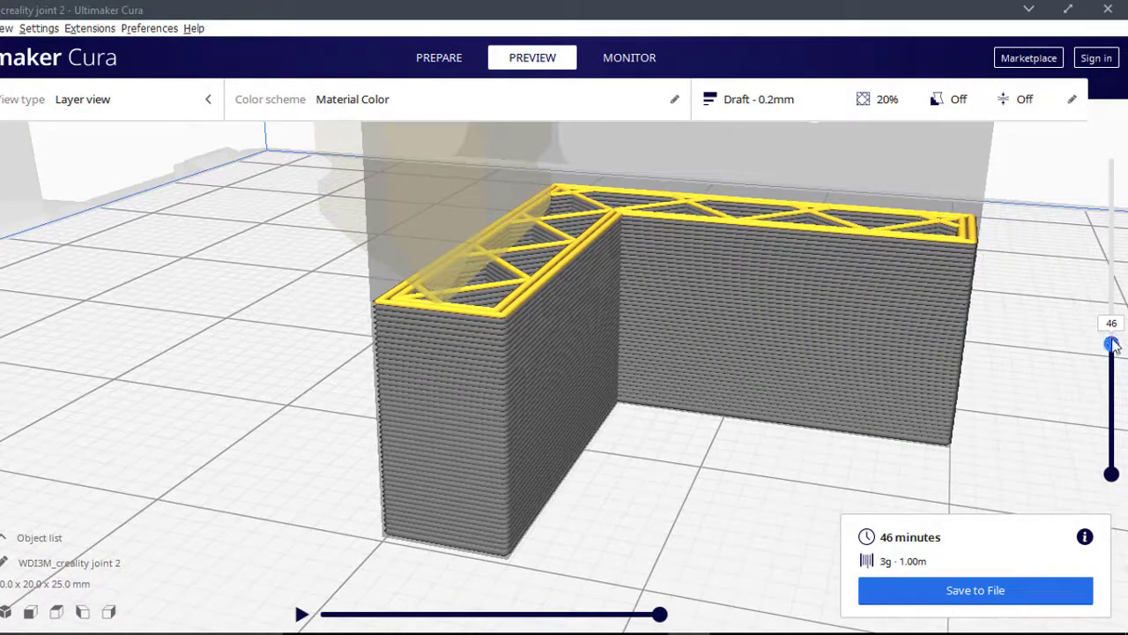
Raise the layer preview to layer 80 to view the holes' cross-section, and restore the full view at layer 124.
left_click_drag(1112, 344, 1120, 253)
scroll(806, 215, "down", 5)
right_click_drag(806, 214, 806, 274)
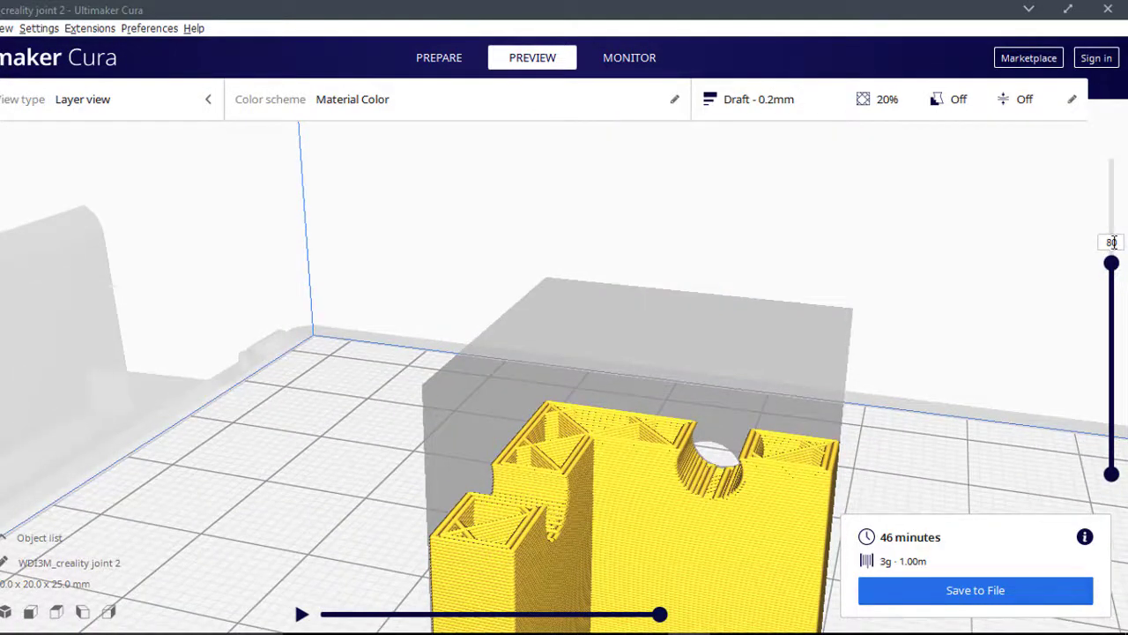
left_click_drag(1111, 263, 1112, 158)
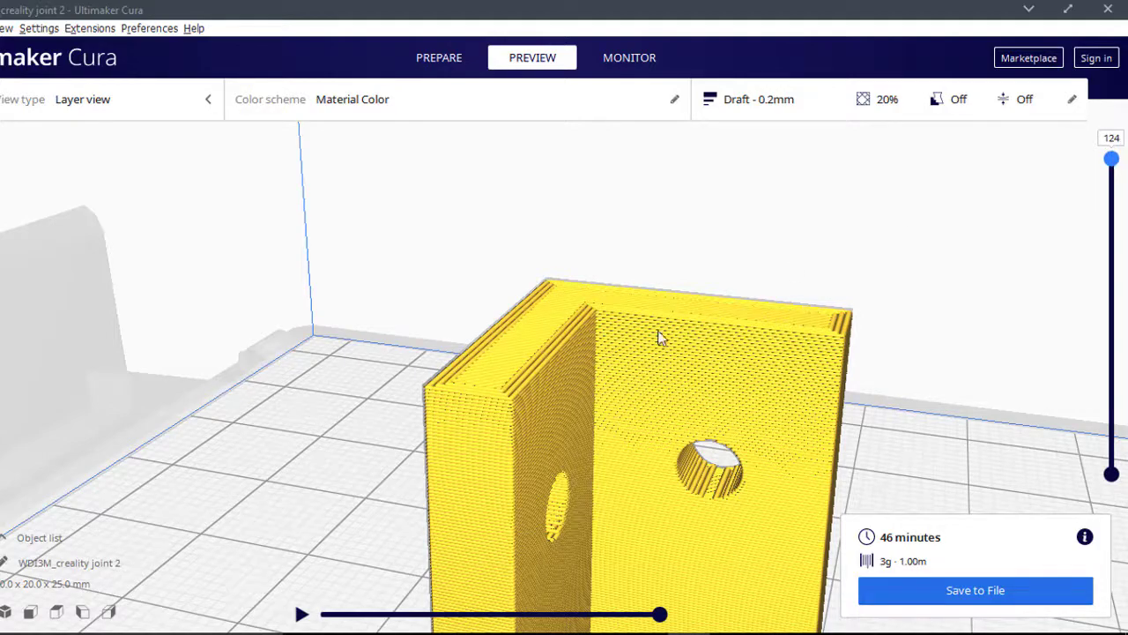
Examine the top surface of layer 124 up close and step through its nozzle path from start to end.
right_click_drag(569, 415, 582, 398)
right_click_drag(584, 280, 573, 312)
scroll(589, 267, "up", 3)
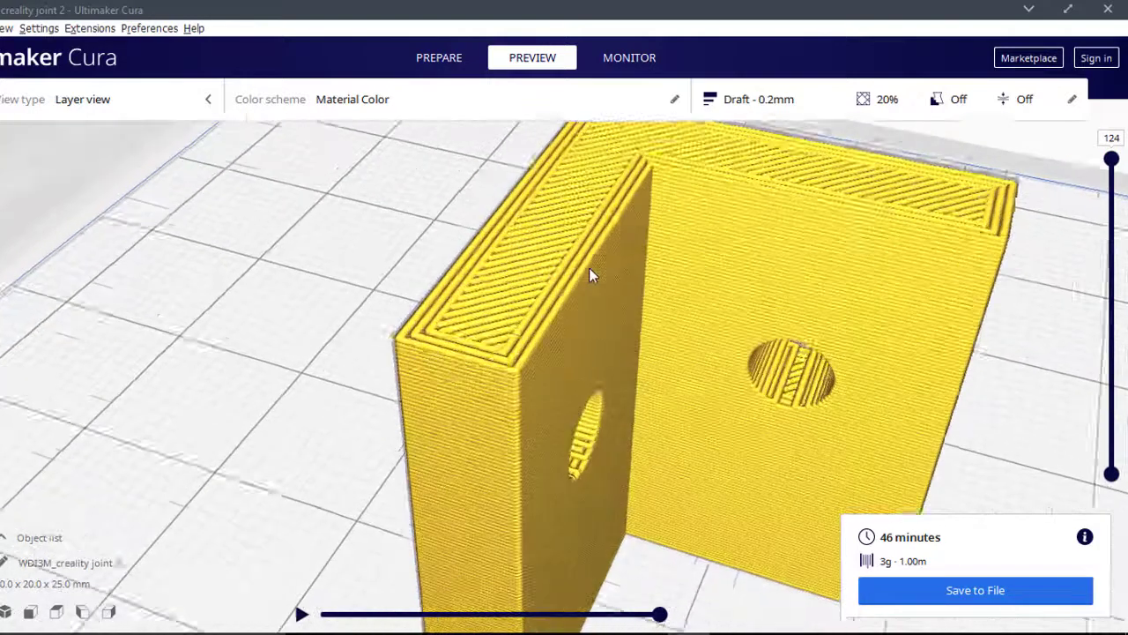
middle_click_drag(655, 272, 648, 278)
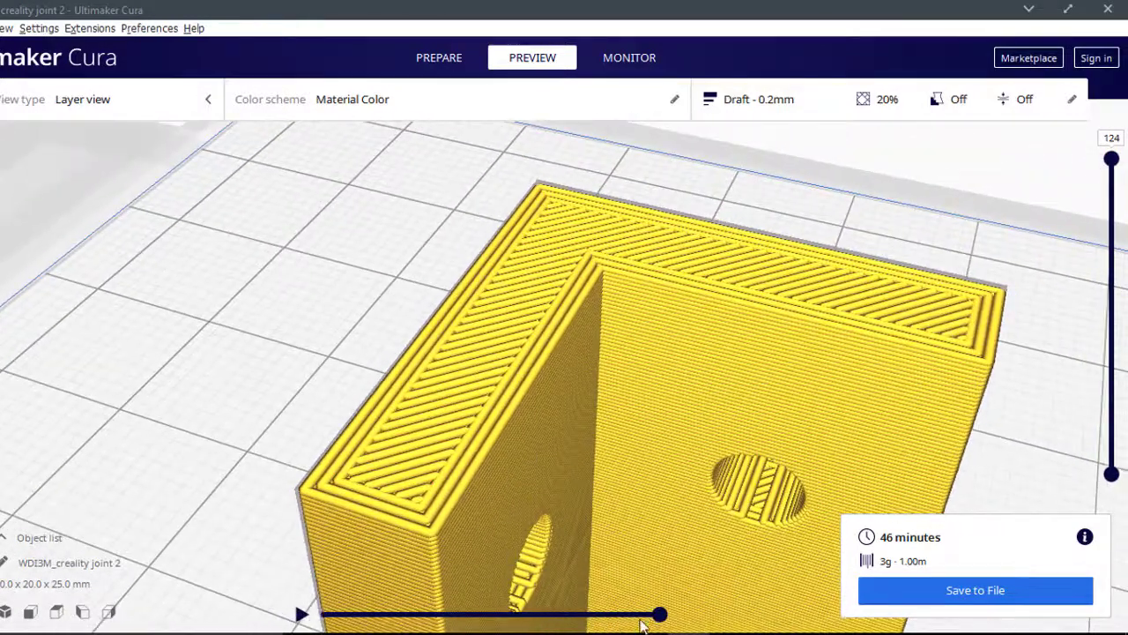
left_click_drag(659, 615, 254, 624)
left_click_drag(320, 615, 660, 615)
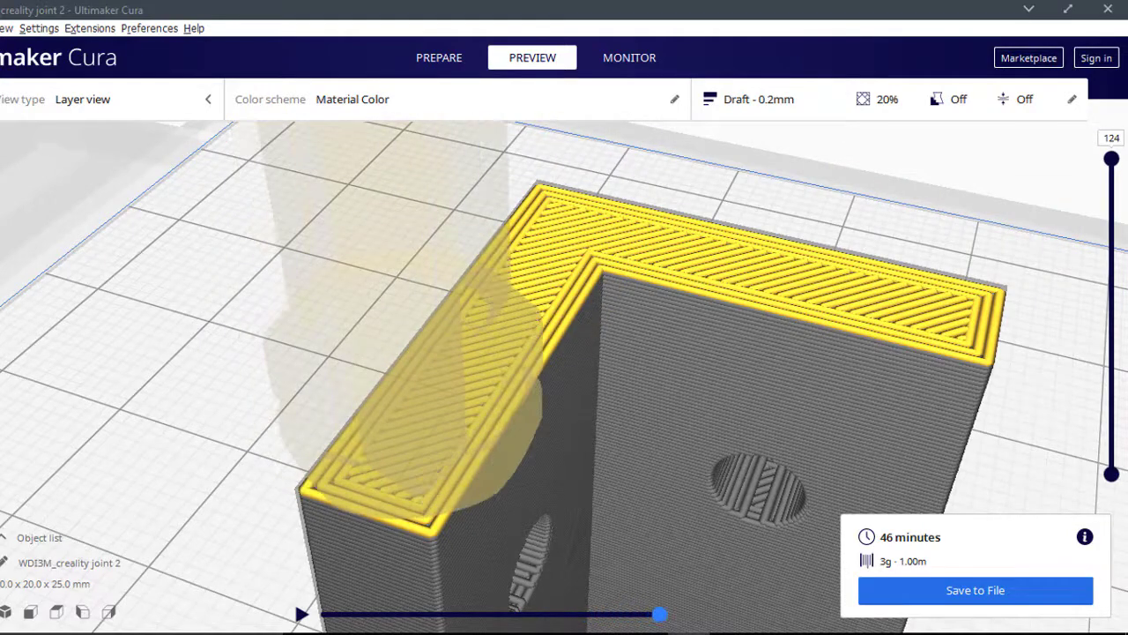
Examine the stacked layer lines on the bracket's outer walls and around its holes.
scroll(728, 490, "down", 5)
right_click_drag(622, 438, 644, 374)
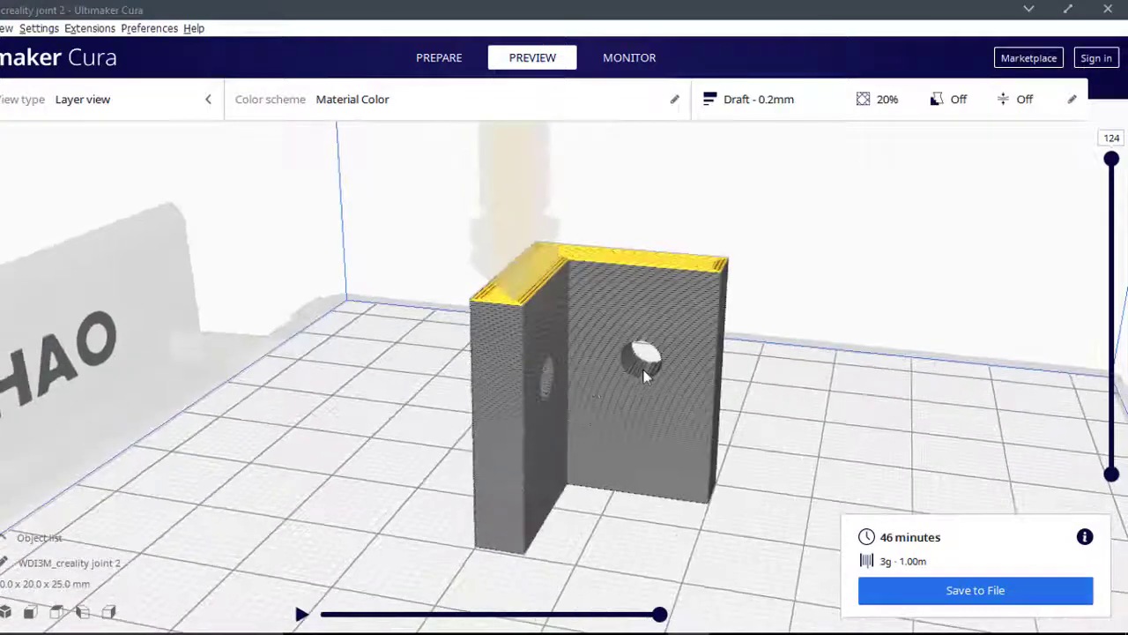
scroll(556, 373, "up", 3)
scroll(494, 304, "up", 5)
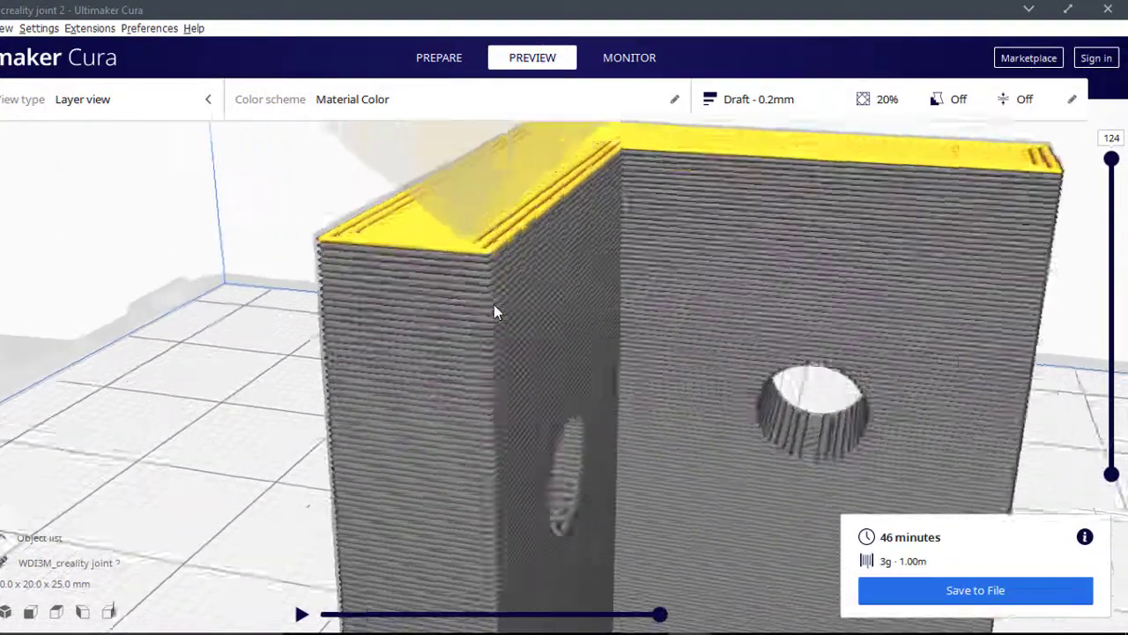
scroll(493, 305, "up", 2)
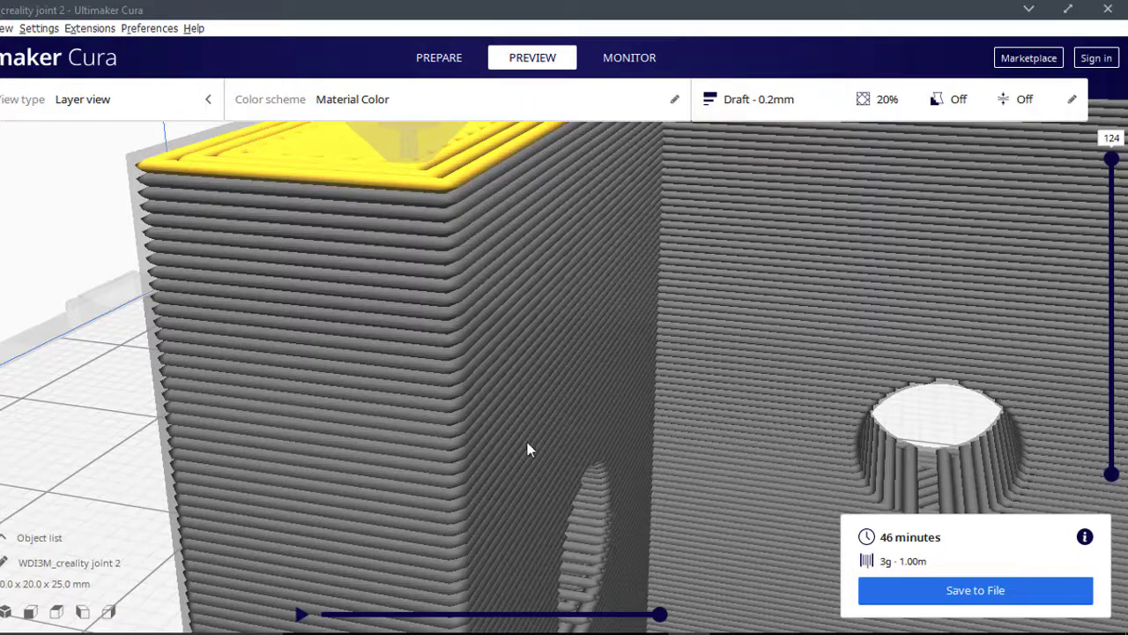
scroll(552, 419, "down", 10)
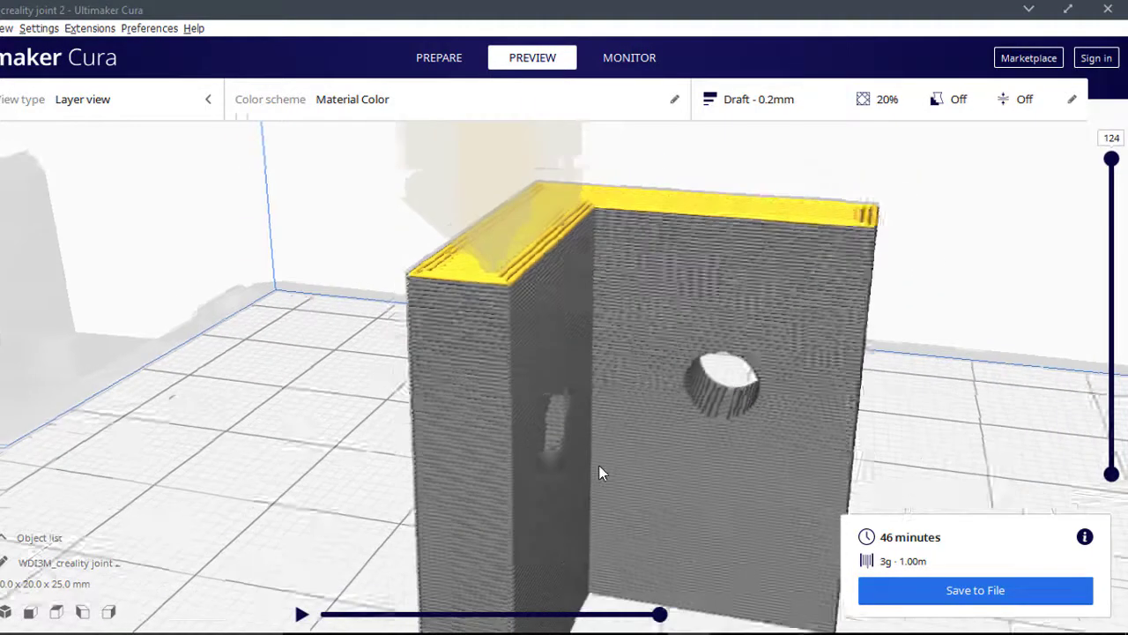
Lower the layer preview to the first layer and raise it back to the full model at layer 124.
left_click_drag(1113, 159, 1087, 510)
middle_click_drag(658, 487, 660, 445)
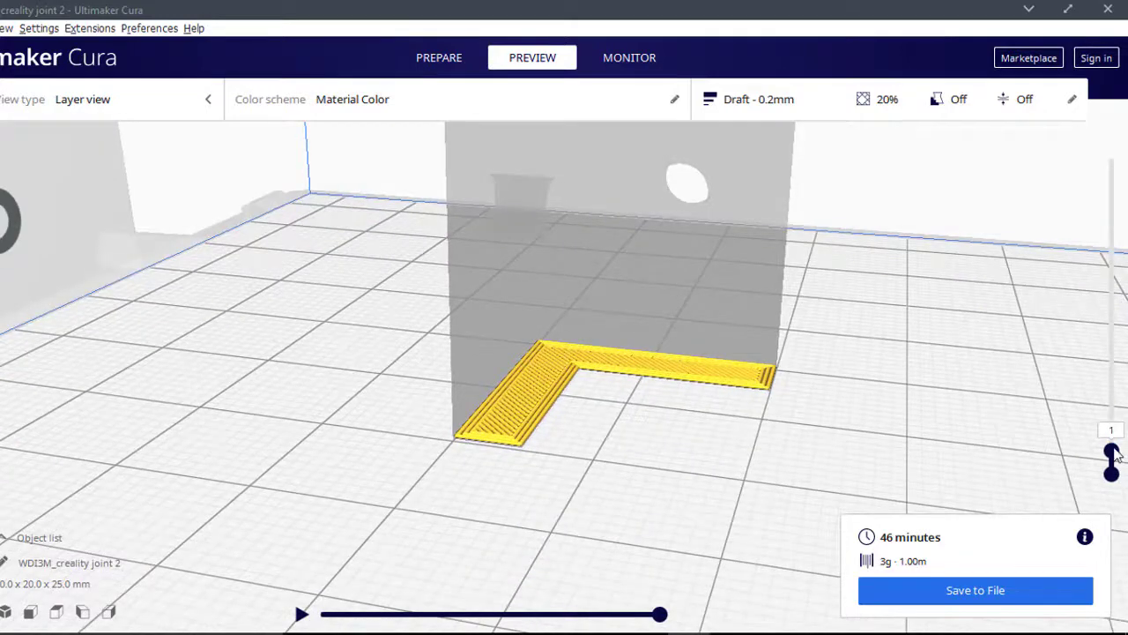
left_click_drag(1112, 452, 1112, 159)
right_click_drag(977, 185, 605, 115)
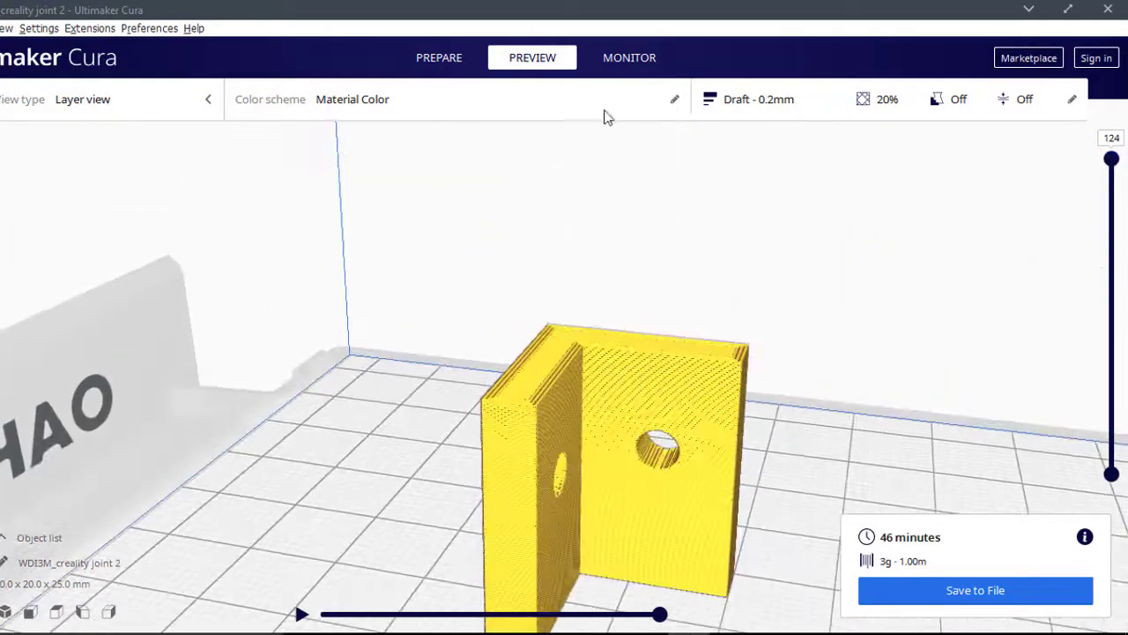
Compare the solid model in the Prepare stage with its sliced layer view in Preview, examining the walls and holes.
scroll(577, 398, "up", 5)
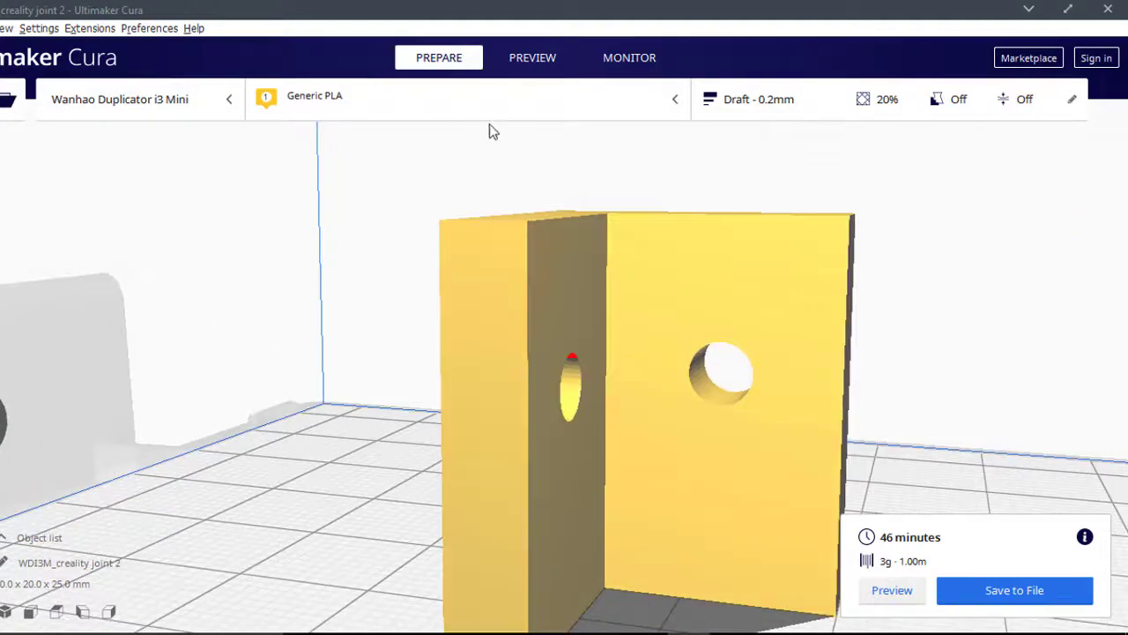
left_click(529, 57)
scroll(740, 397, "up", 1)
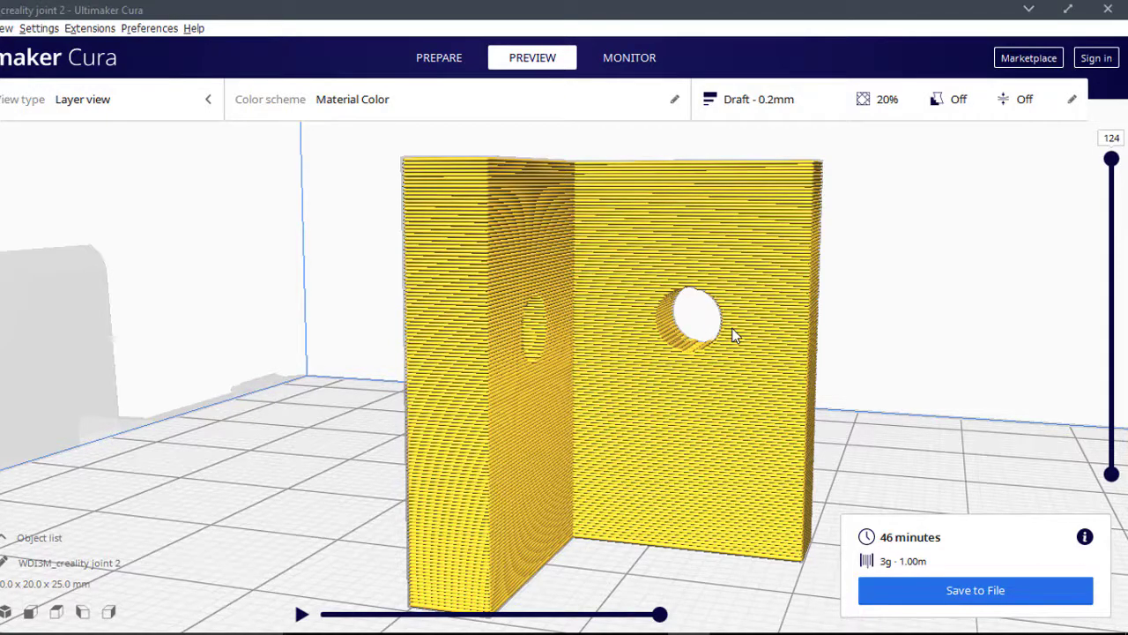
right_click_drag(756, 299, 625, 502)
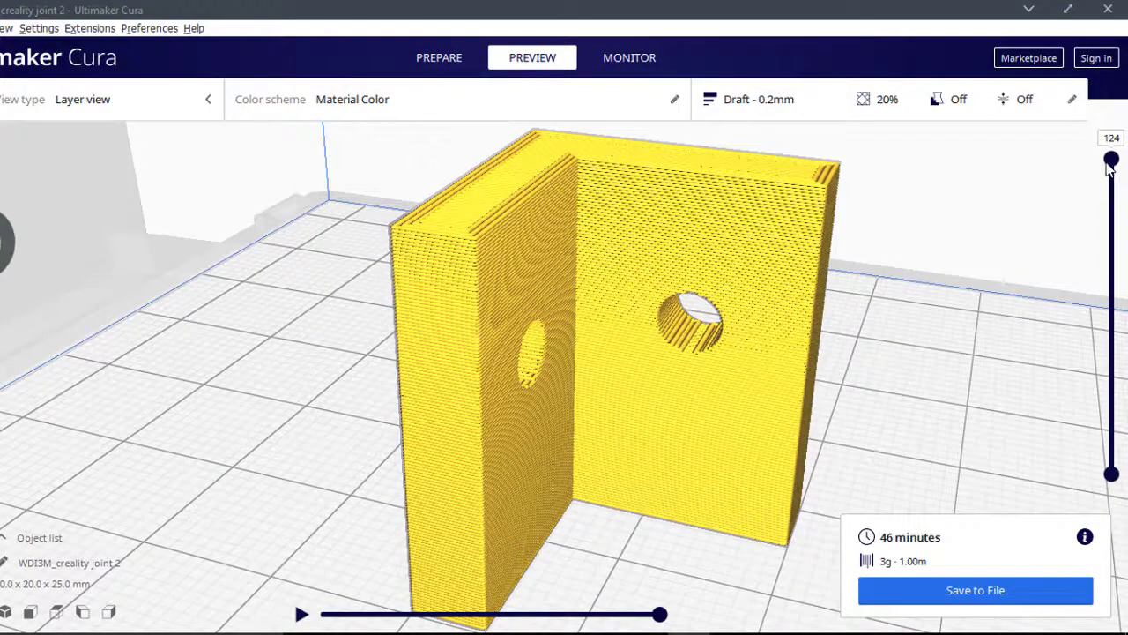
mouse_move(1112, 159)
left_mouse_down()
mouse_move(1112, 355)
mouse_move(1111, 159)
left_mouse_up()
right_click_drag(763, 336, 822, 384)
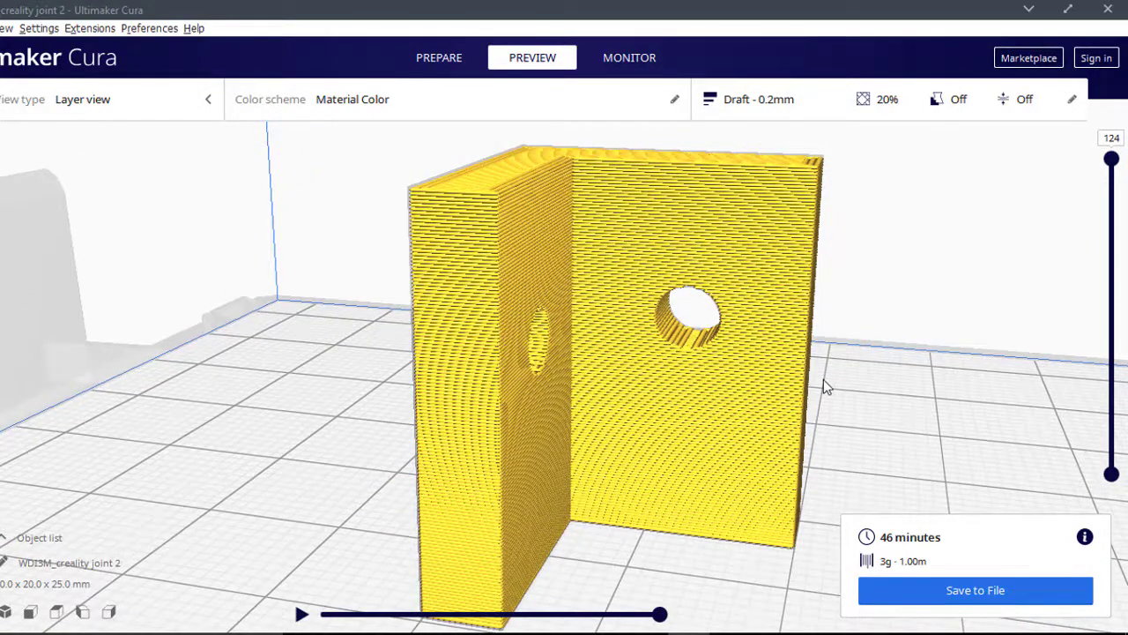
scroll(824, 379, "down", 3)
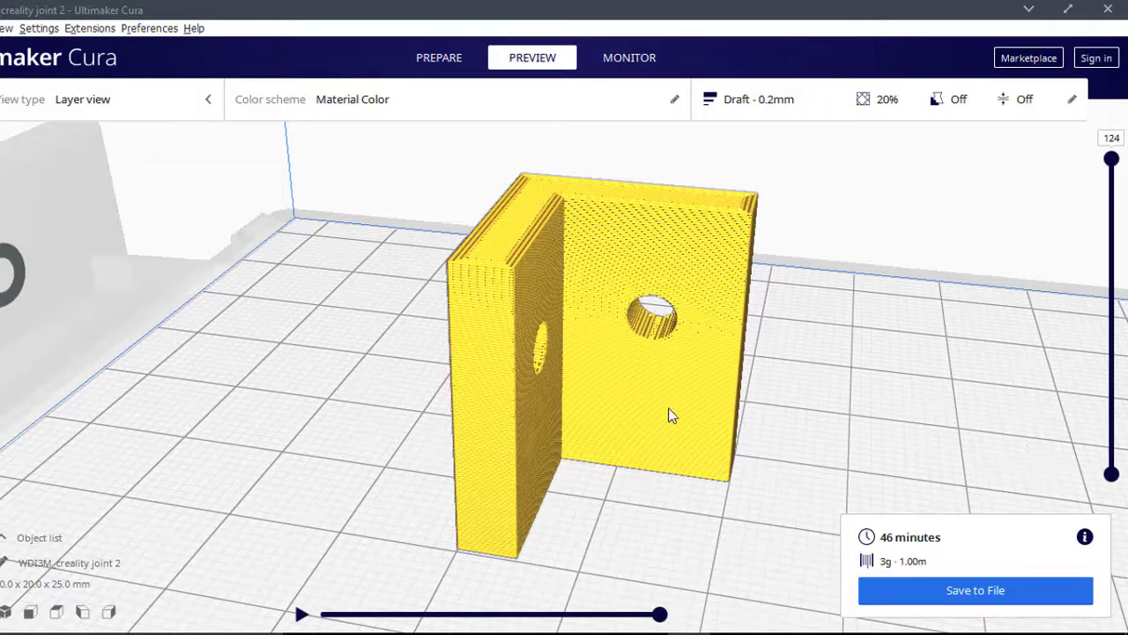
Open the save dialog for the sliced model, check the G-code file type, and close it without saving.
left_click(988, 598)
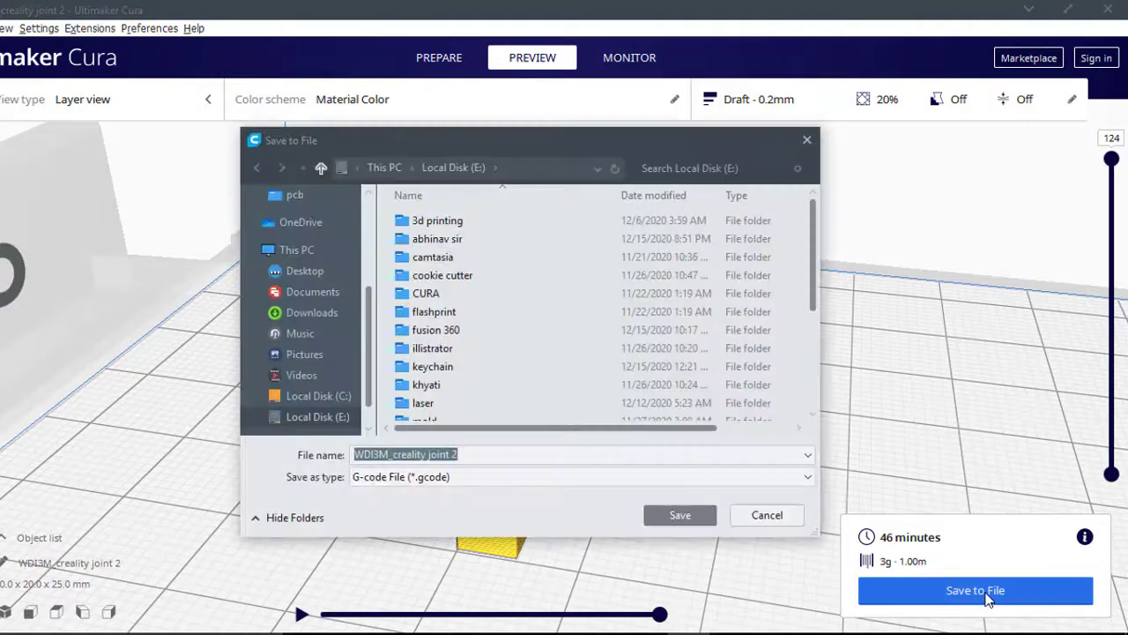
left_click(464, 484)
left_click(447, 480)
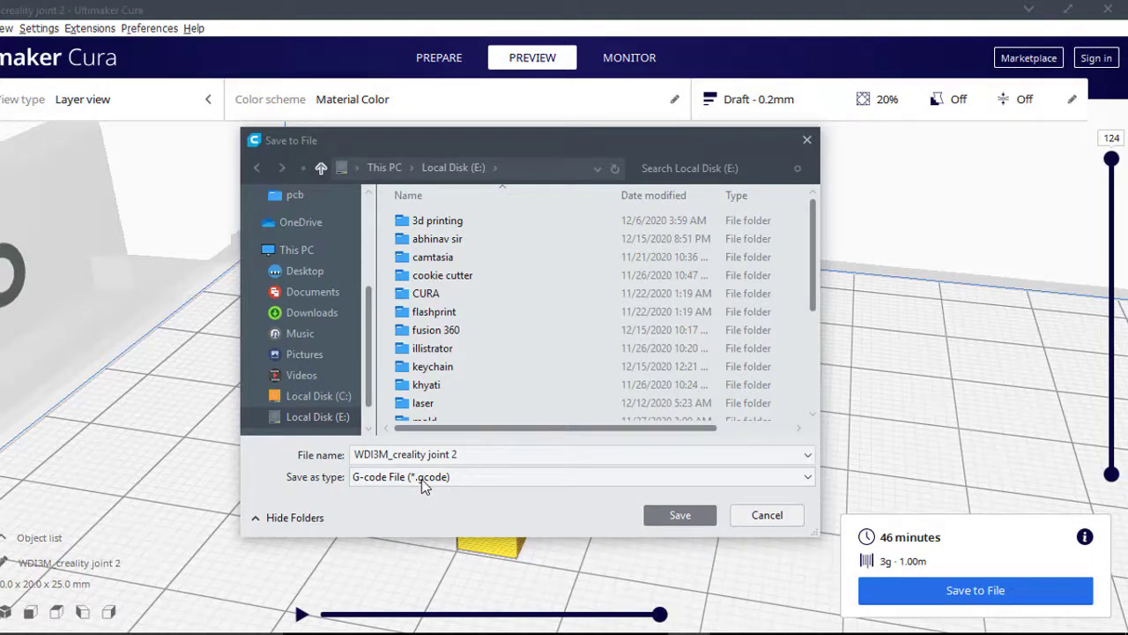
left_click(805, 141)
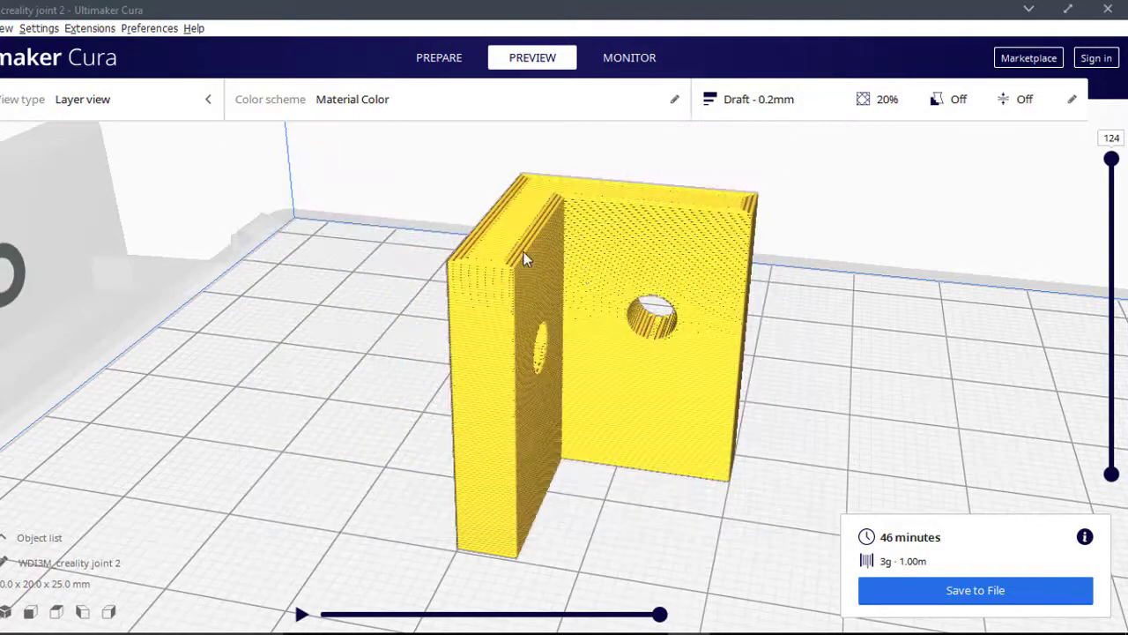
Inspect the sliced bracket up close, recheck the file name and G-code format for saving, and cancel the save.
scroll(557, 204, "up", 3)
scroll(557, 204, "up", 3)
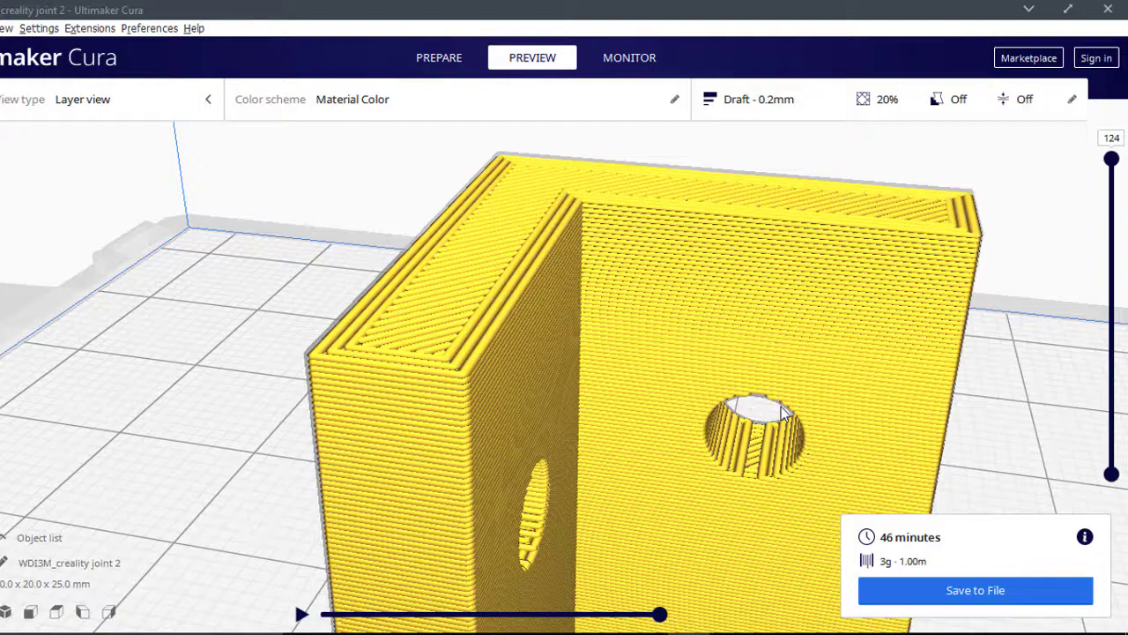
left_click(996, 600)
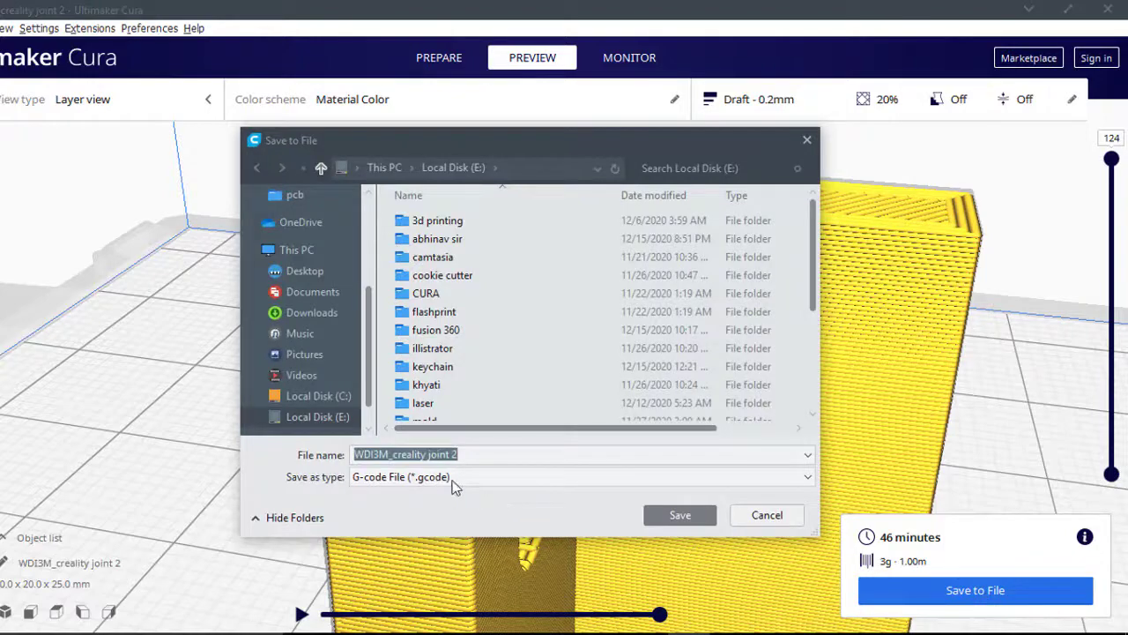
left_click(767, 518)
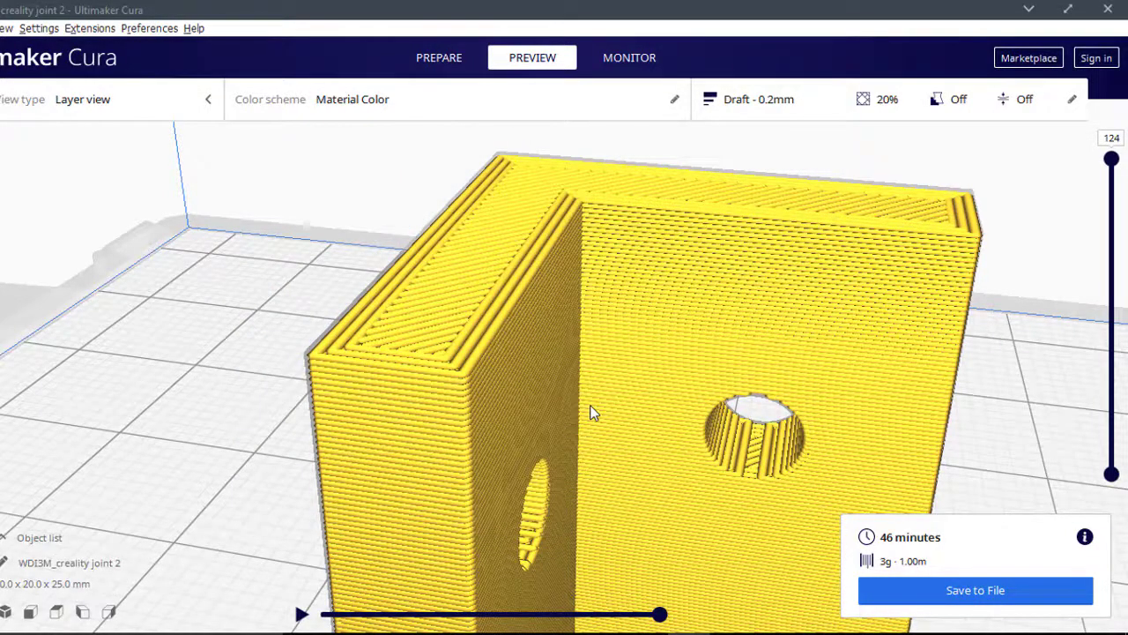
scroll(799, 361, "down", 5)
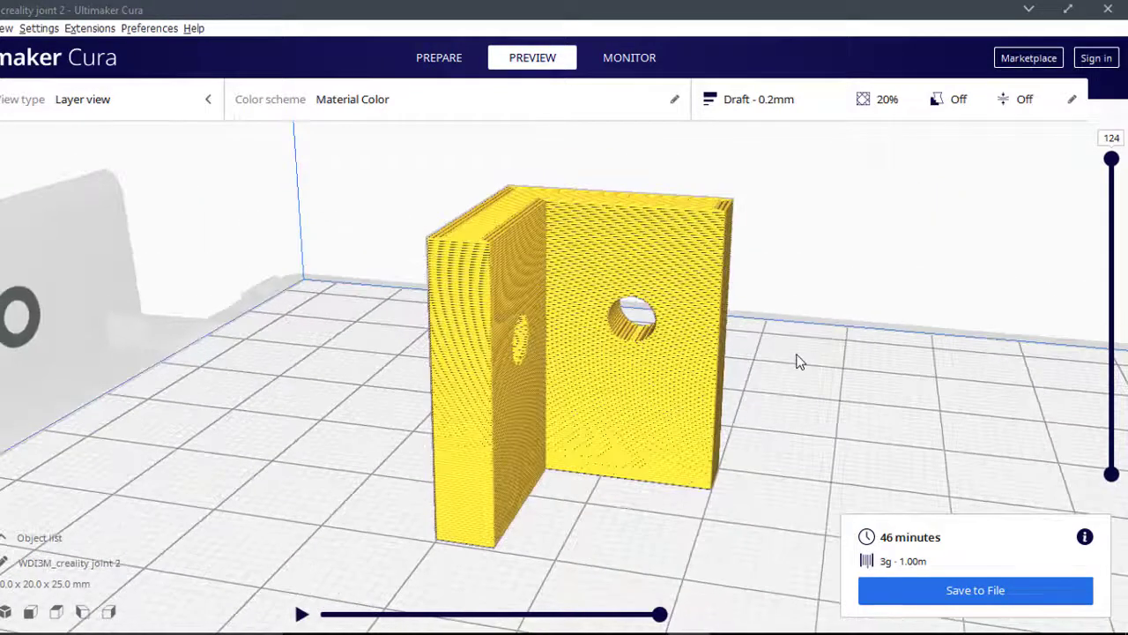